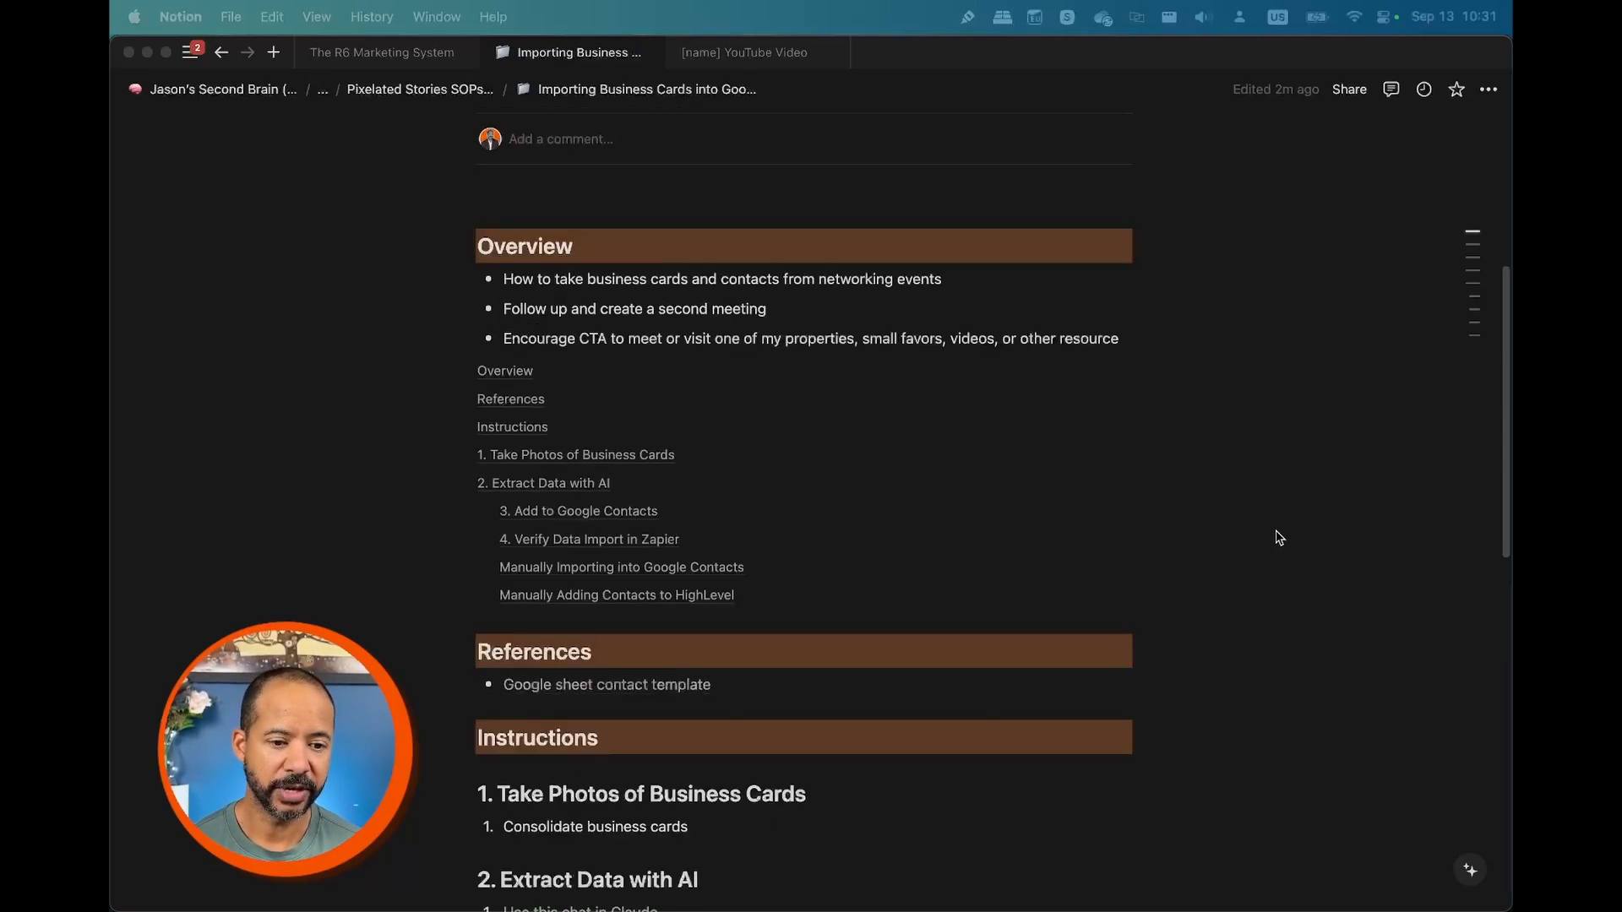
Review the procedure's overview, references and contents for importing business cards, down to the Take Photos of Business Cards section
scroll(1075, 533, "up", 1)
scroll(1074, 533, "up", 4)
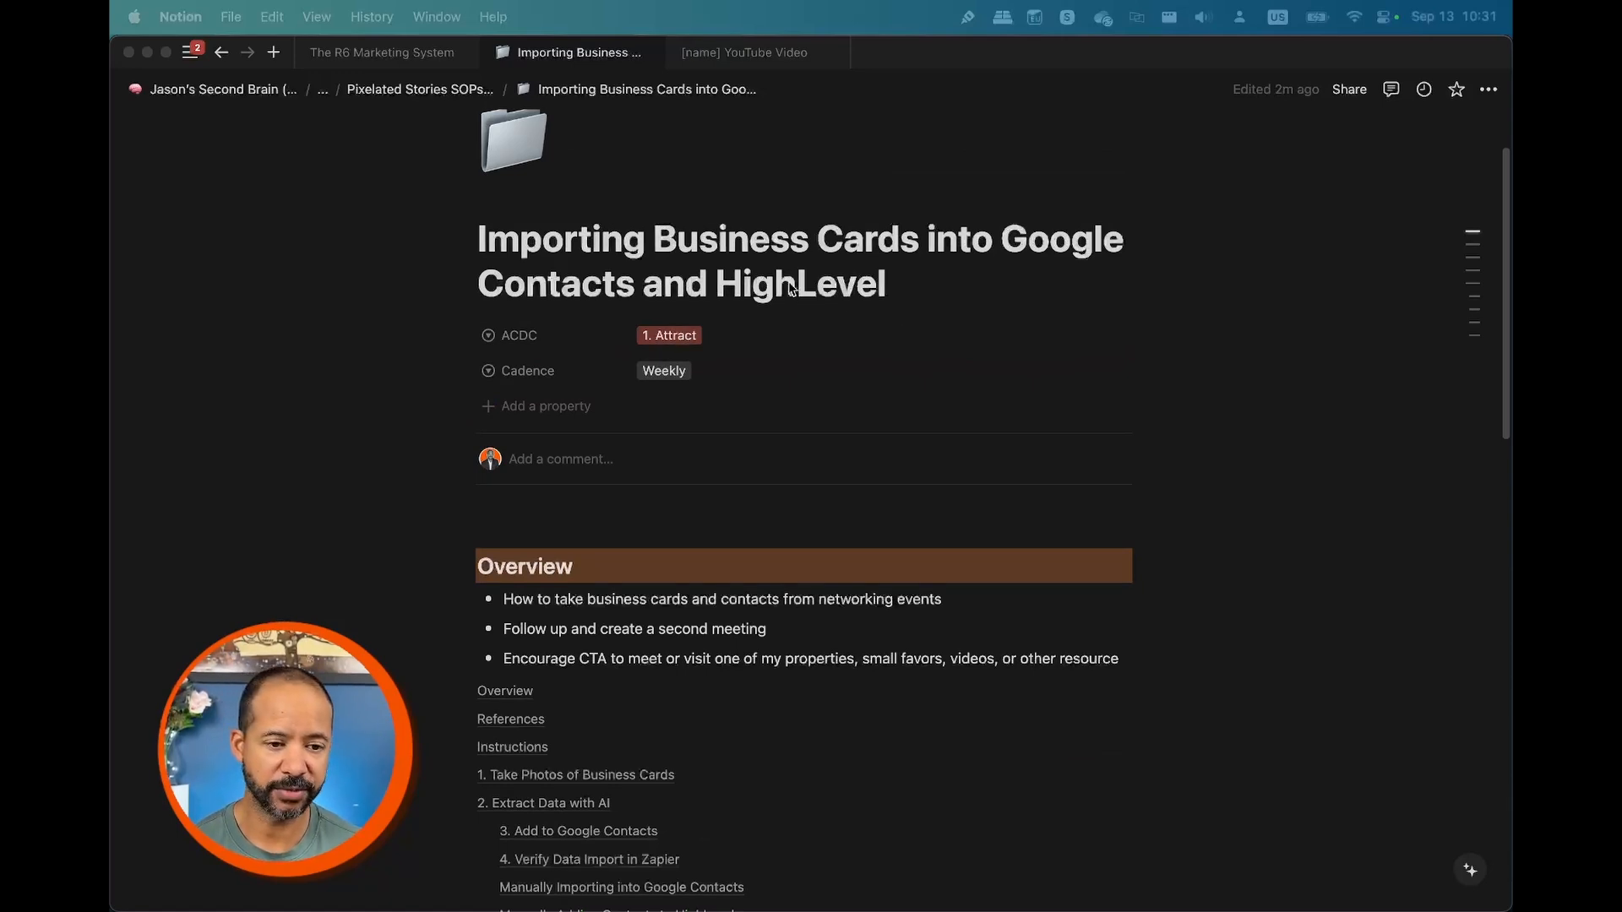
scroll(808, 319, "down", 4)
scroll(864, 314, "up", 3)
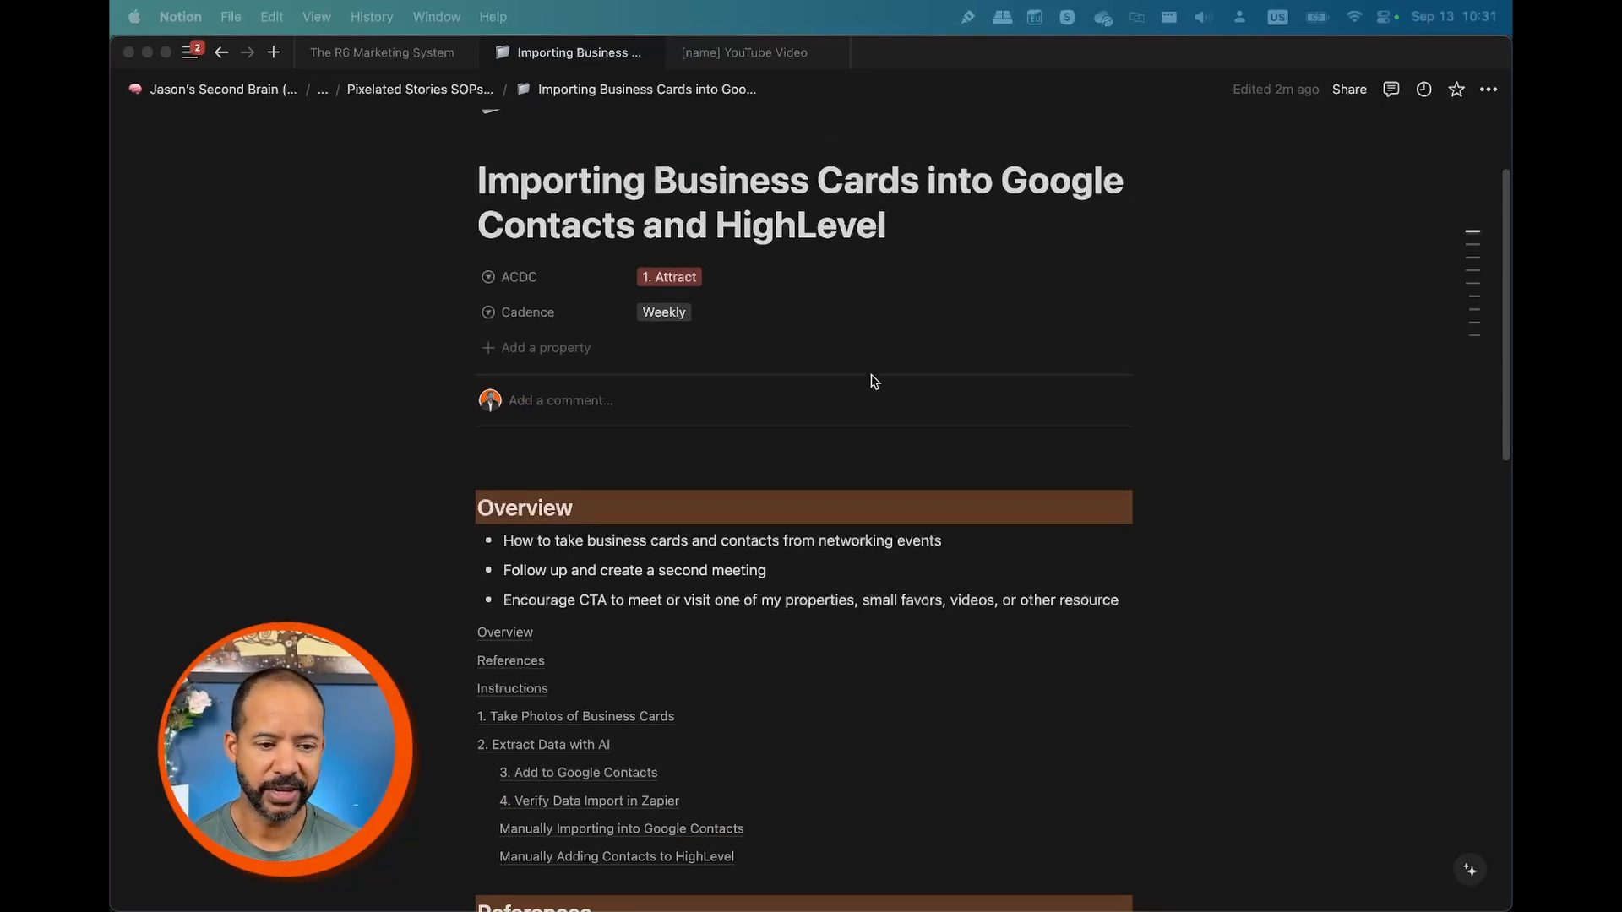
scroll(879, 417, "down", 3)
scroll(875, 418, "down", 5)
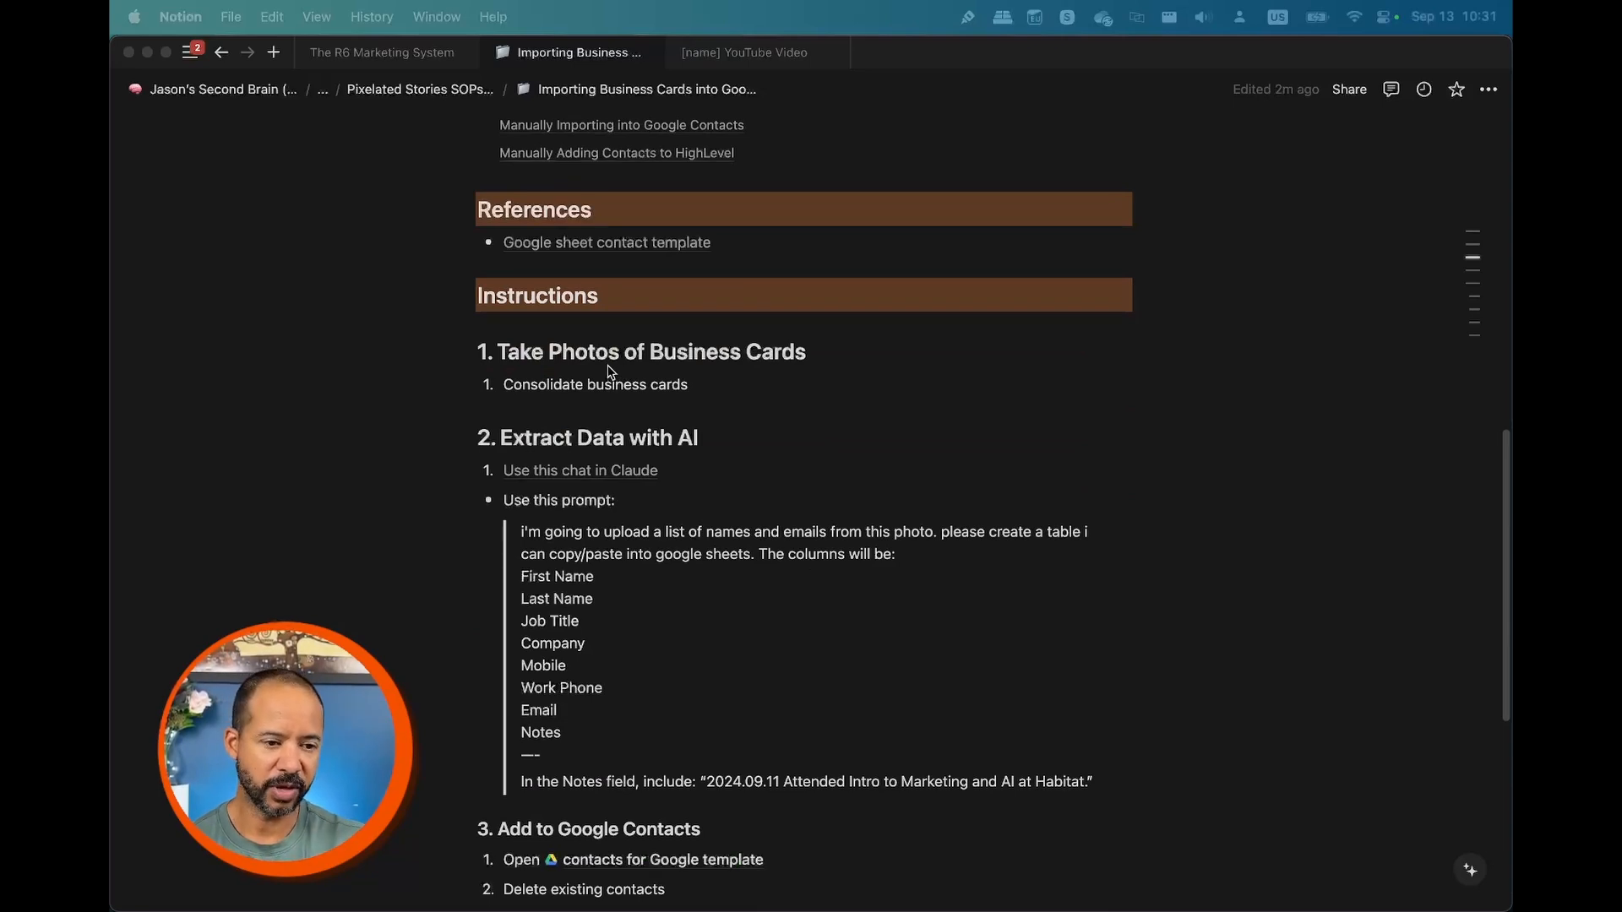
left_click(526, 352)
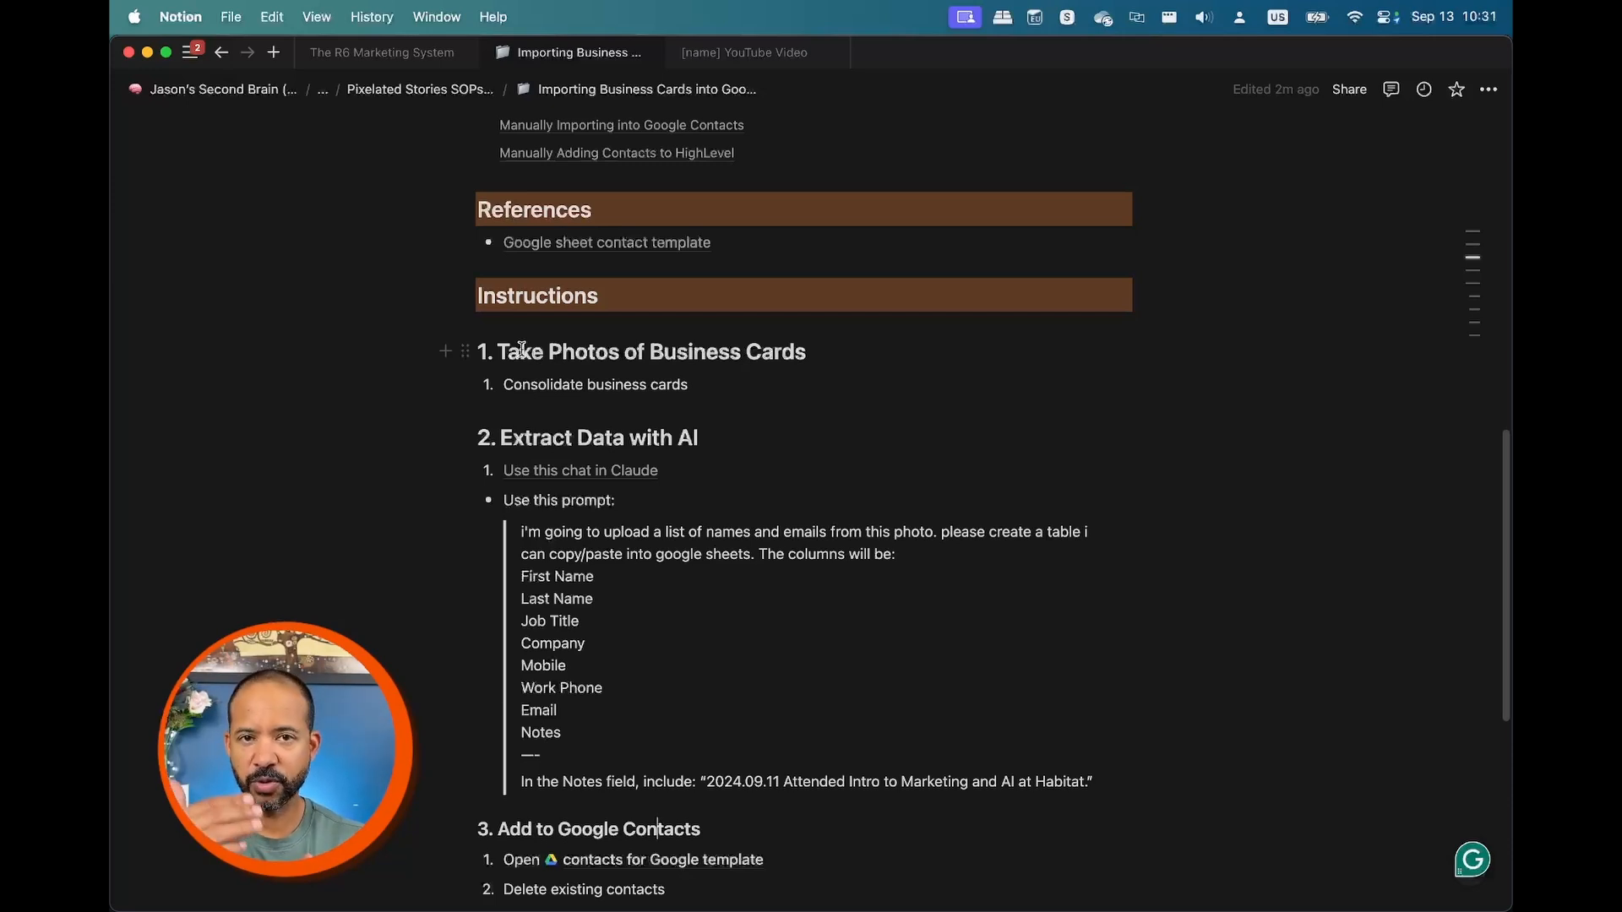
Examine the Extract Data with AI section, including the prompt's column list and the Notes field instruction
scroll(614, 524, "down", 2)
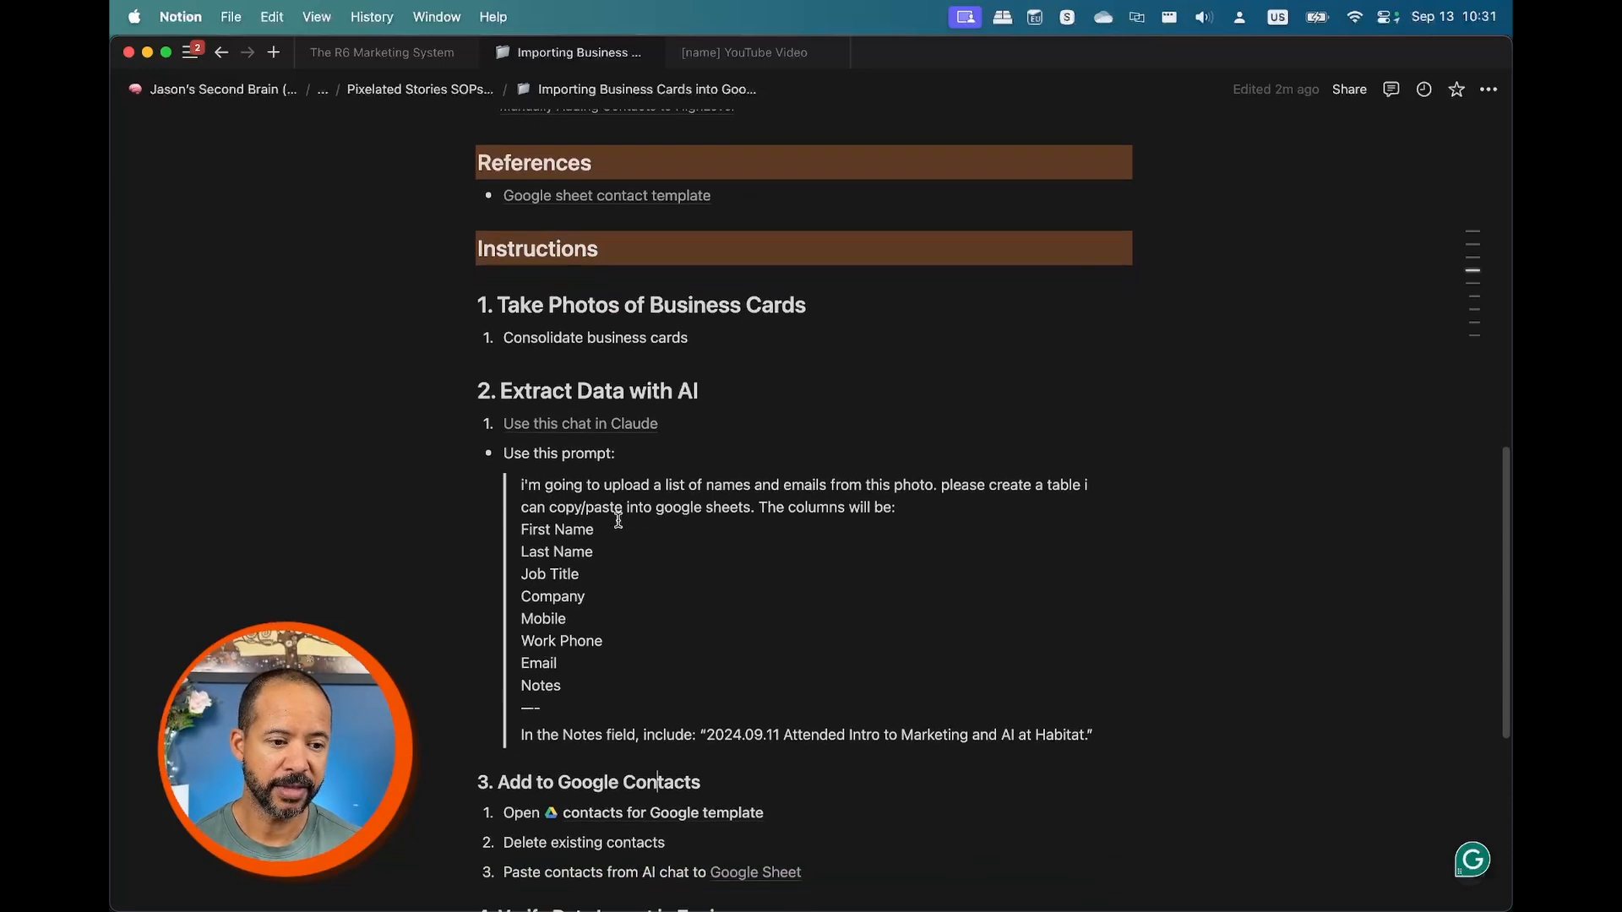
mouse_move(561, 434)
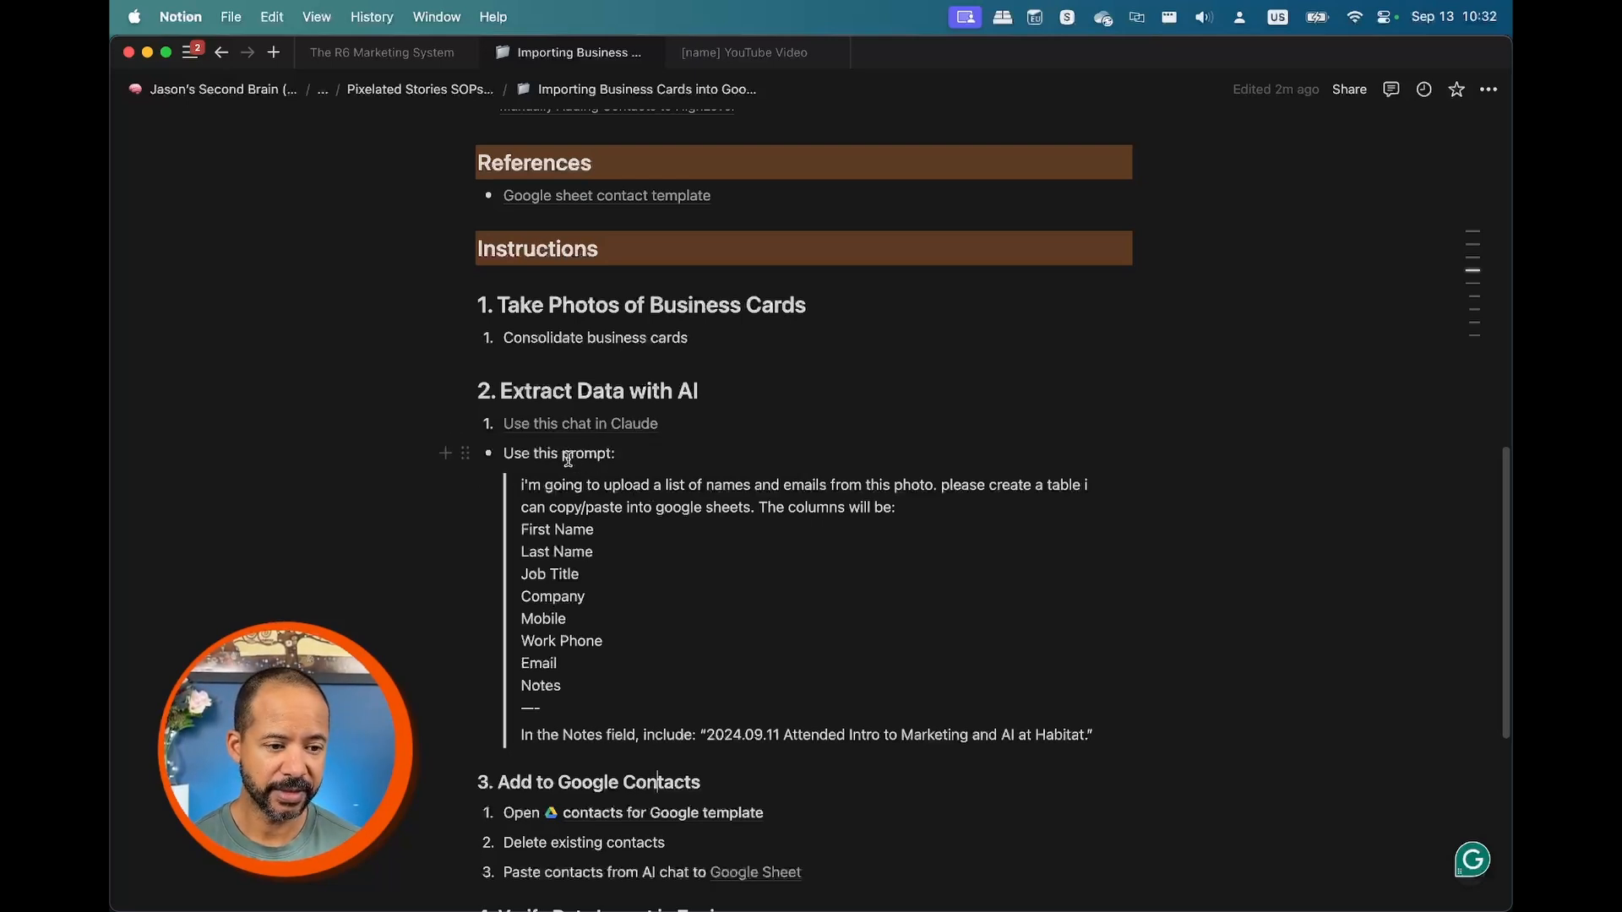
mouse_move(517, 485)
left_mouse_down()
mouse_move(584, 507)
mouse_move(540, 480)
left_mouse_up()
left_click(530, 482)
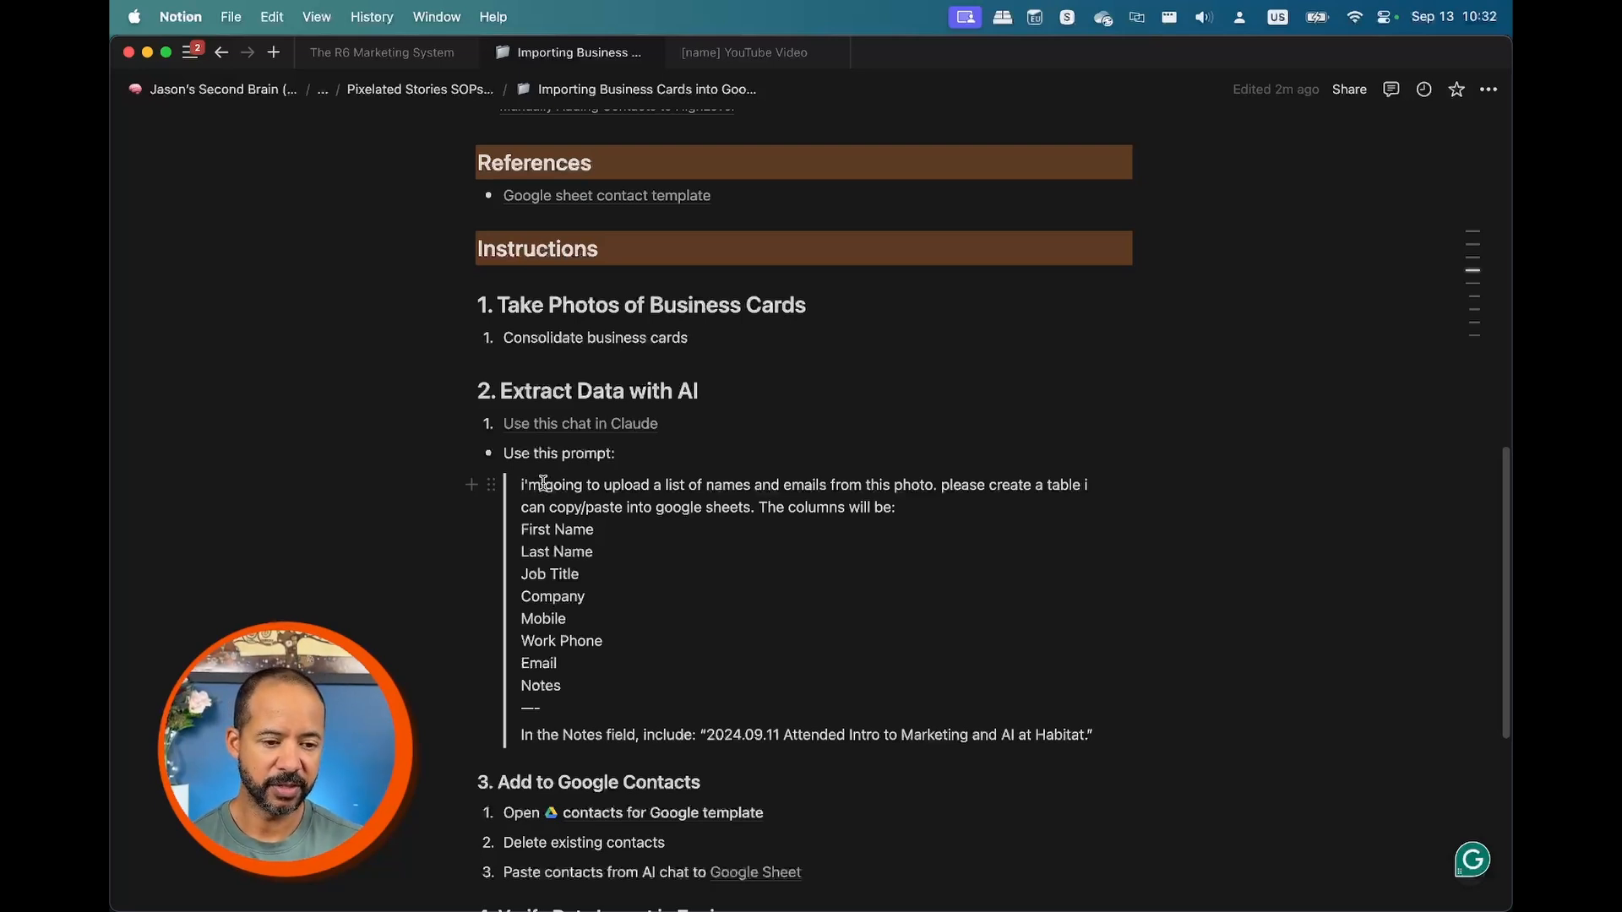
left_click_drag(540, 530, 620, 602)
scroll(620, 602, "down", 5)
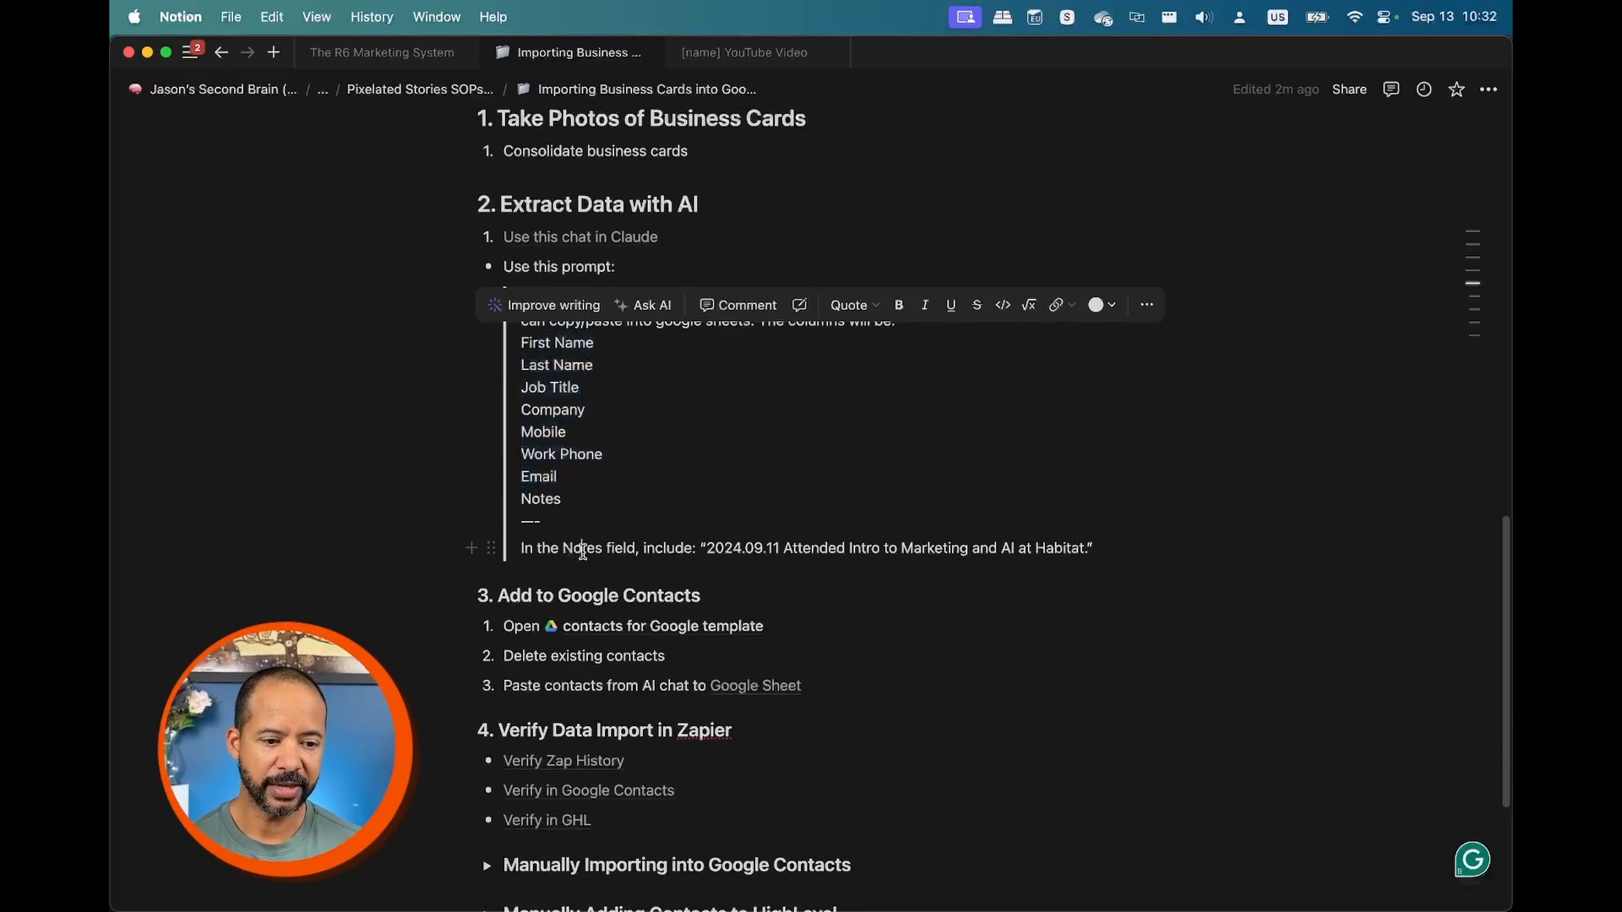
left_click(623, 549)
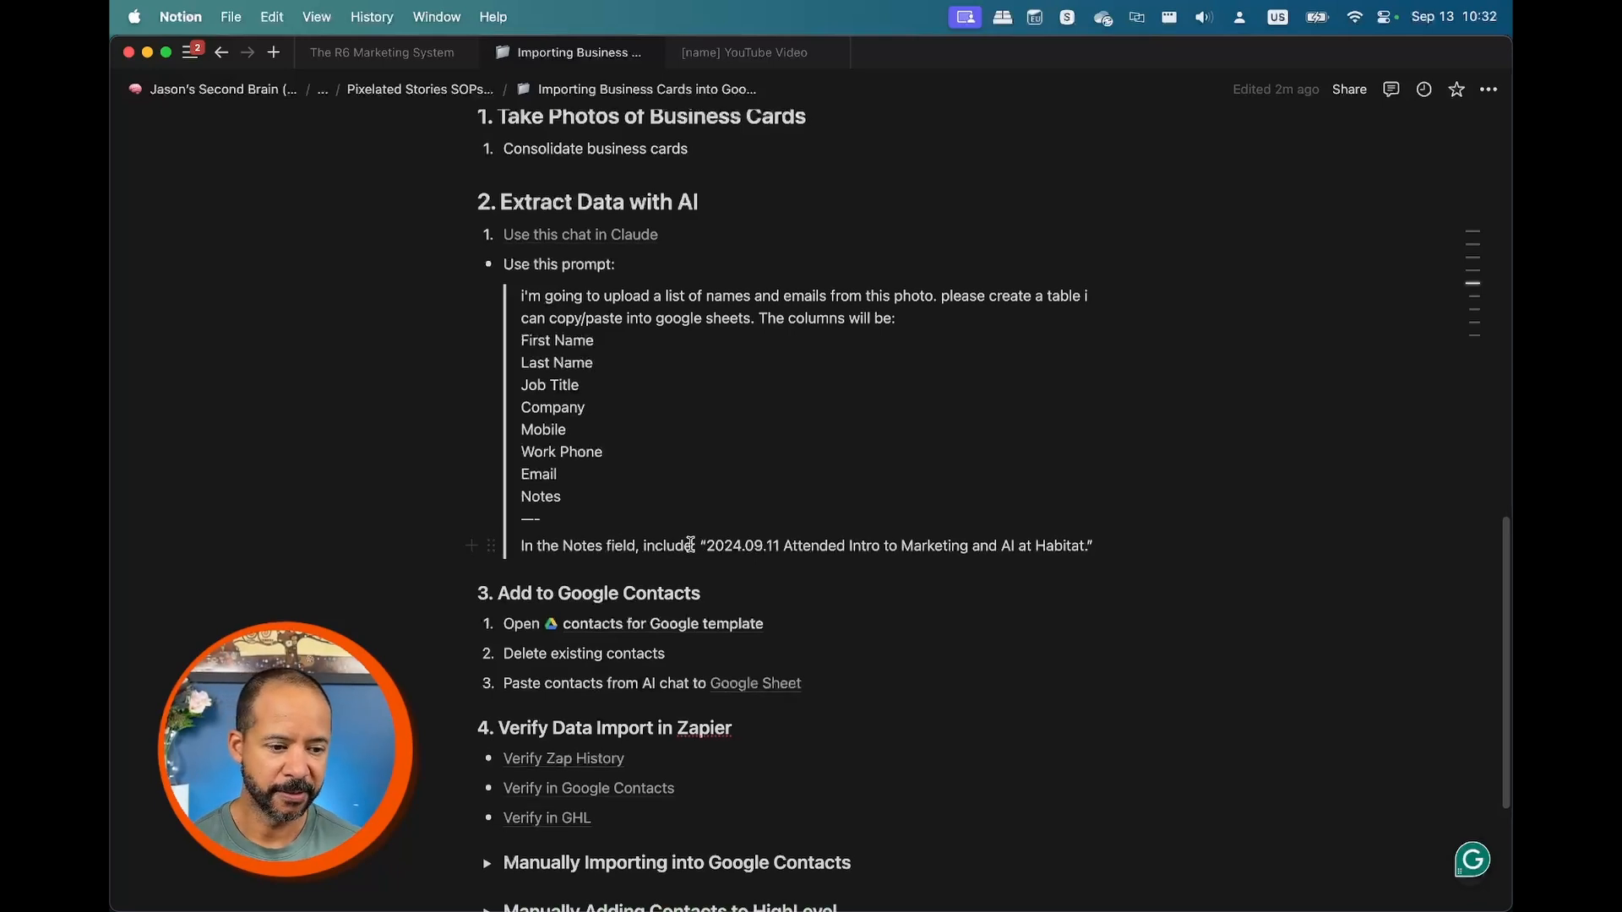
Read the Add to Google Contacts instructions on opening the template, deleting existing contacts and pasting the new ones
scroll(592, 557, "down", 2)
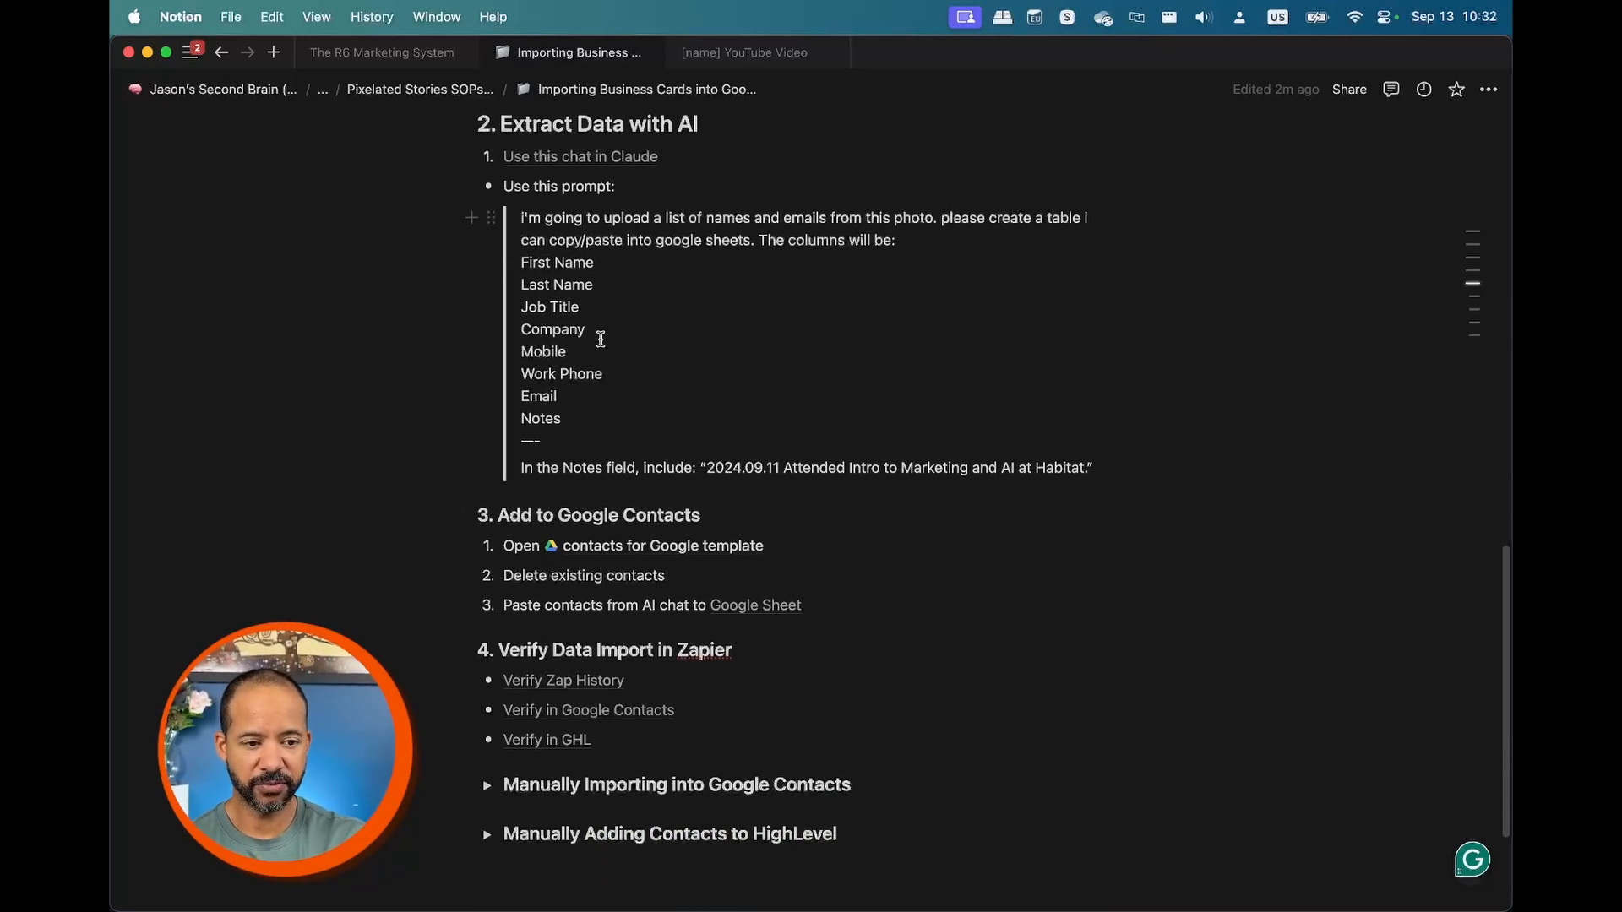
mouse_move(610, 551)
mouse_move(731, 554)
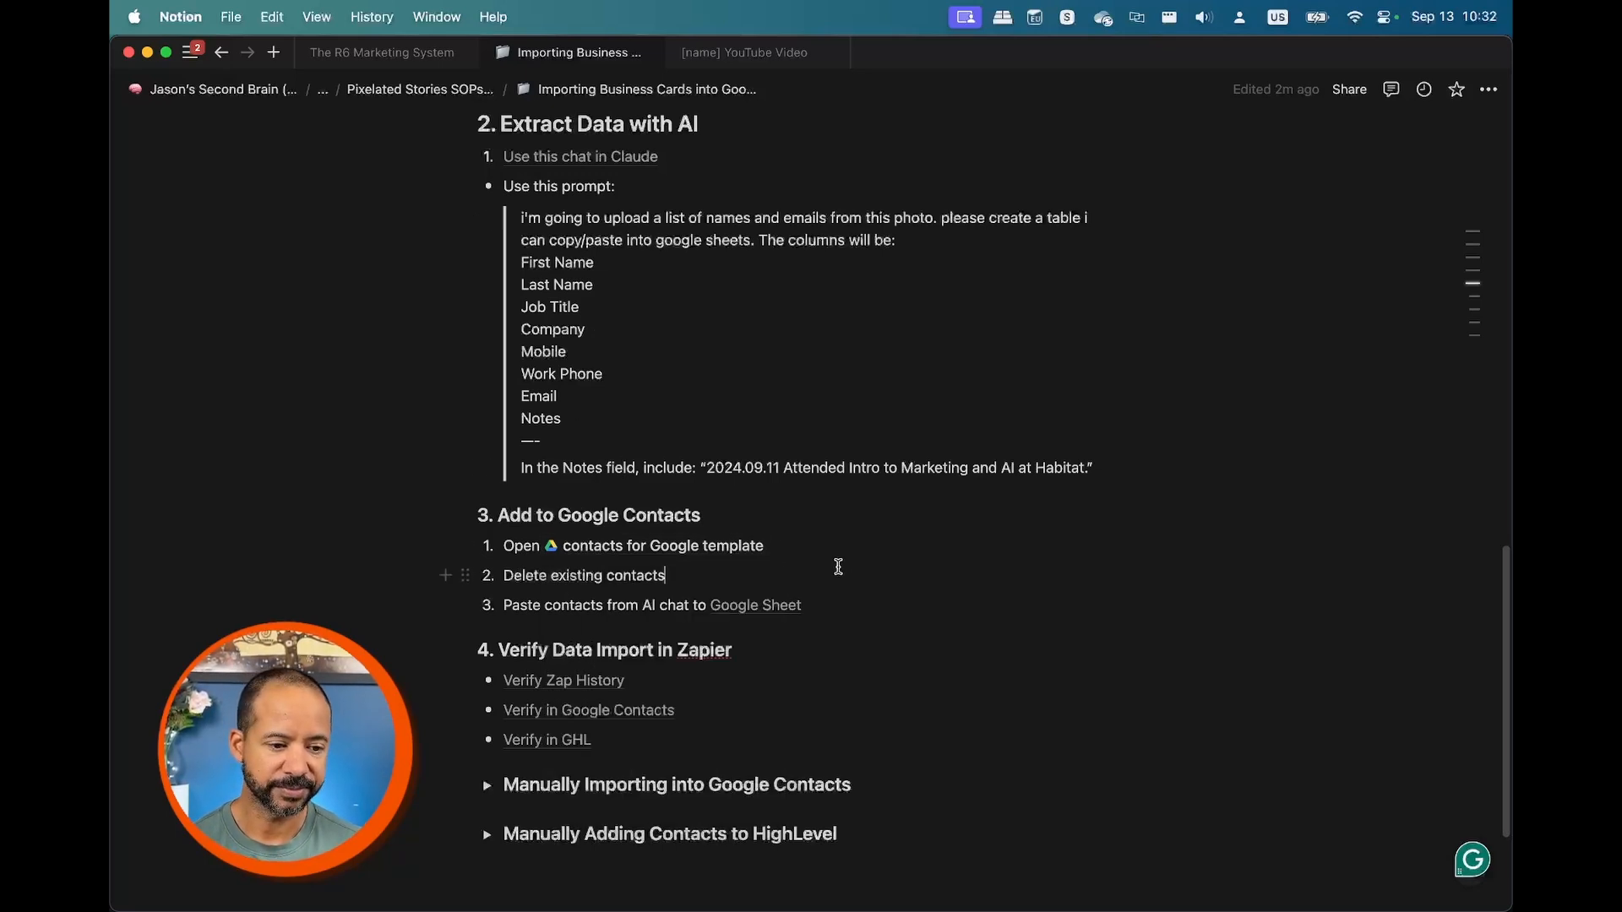
scroll(810, 597, "down", 2)
left_click_drag(551, 566, 829, 580)
left_click(797, 580)
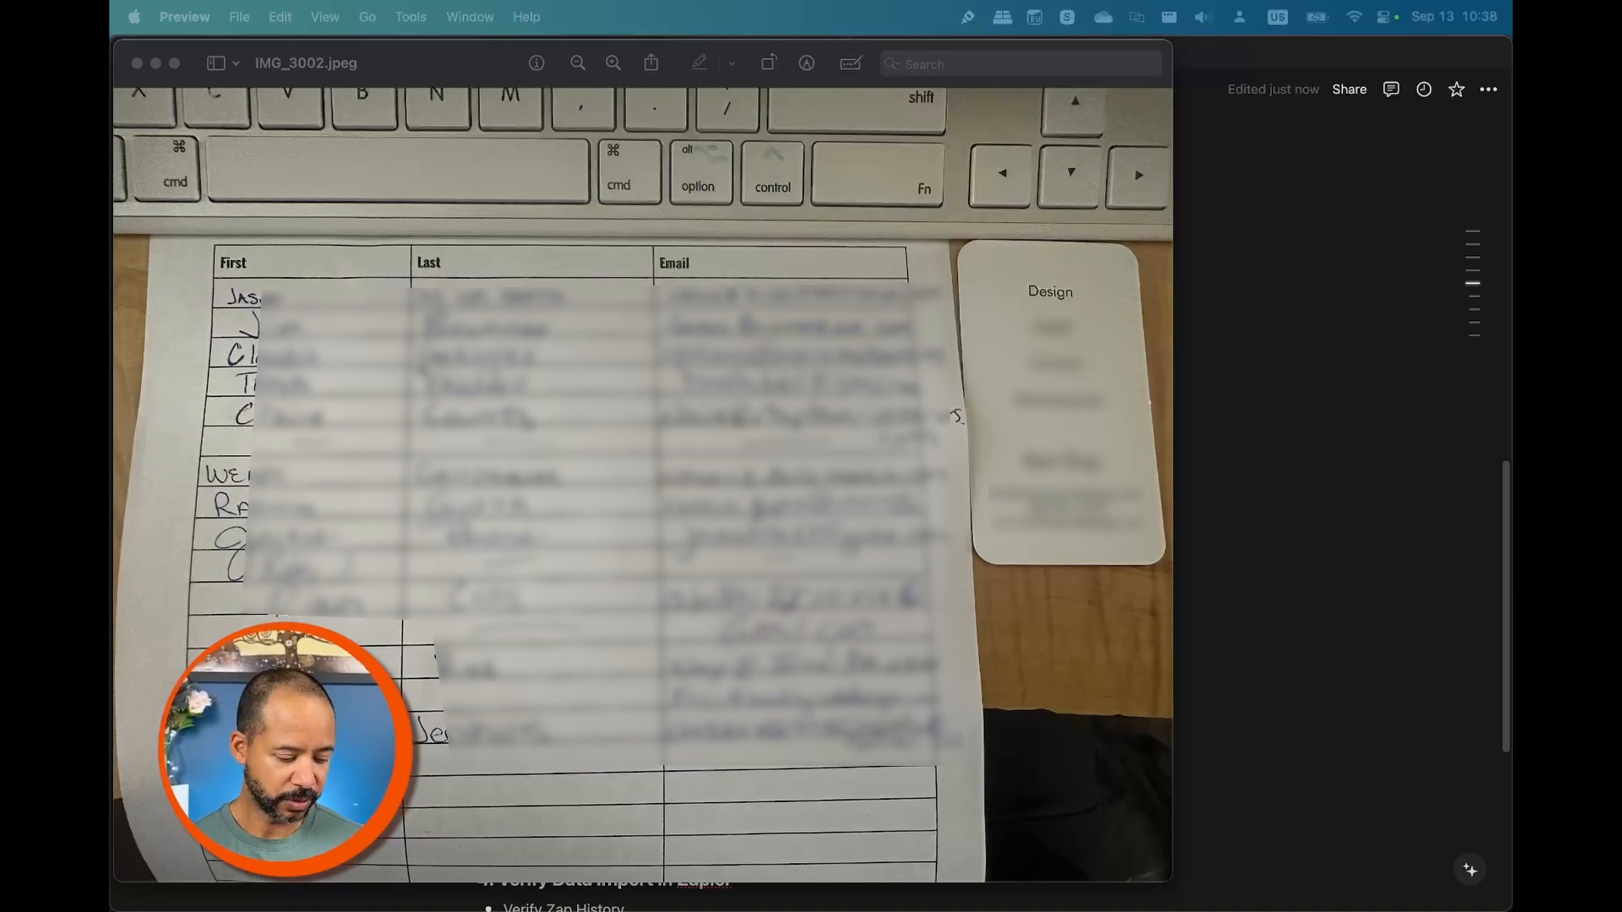
Close the sign-up sheet photo IMG_3002.jpeg and open the linked Claude chat at its uploaded image and prompt
left_click(136, 64)
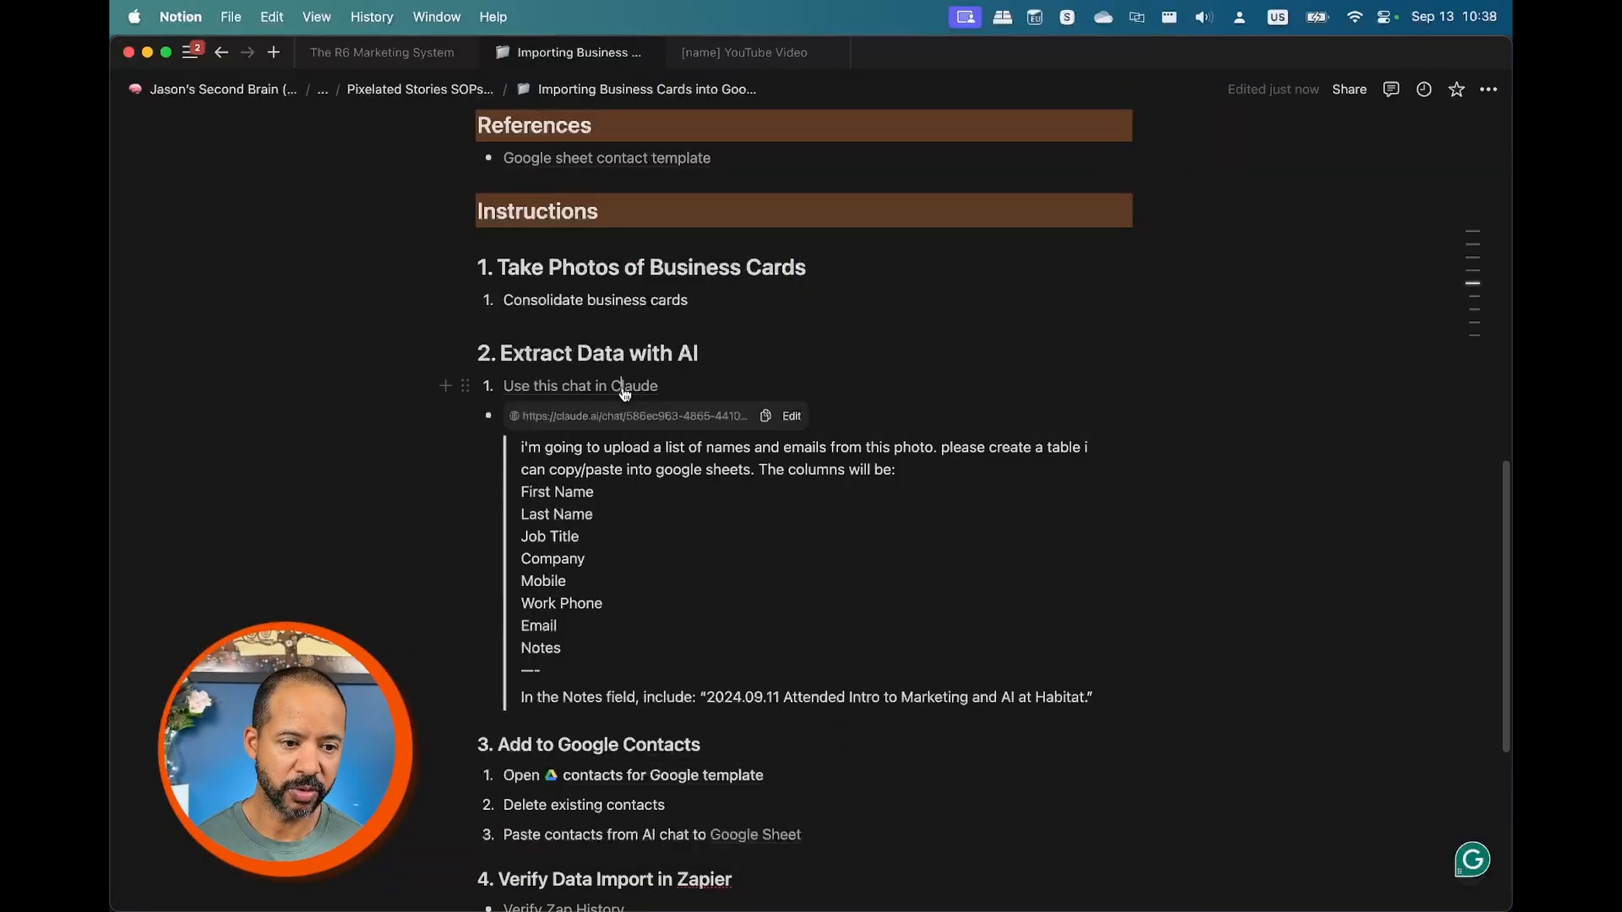
left_click(637, 391)
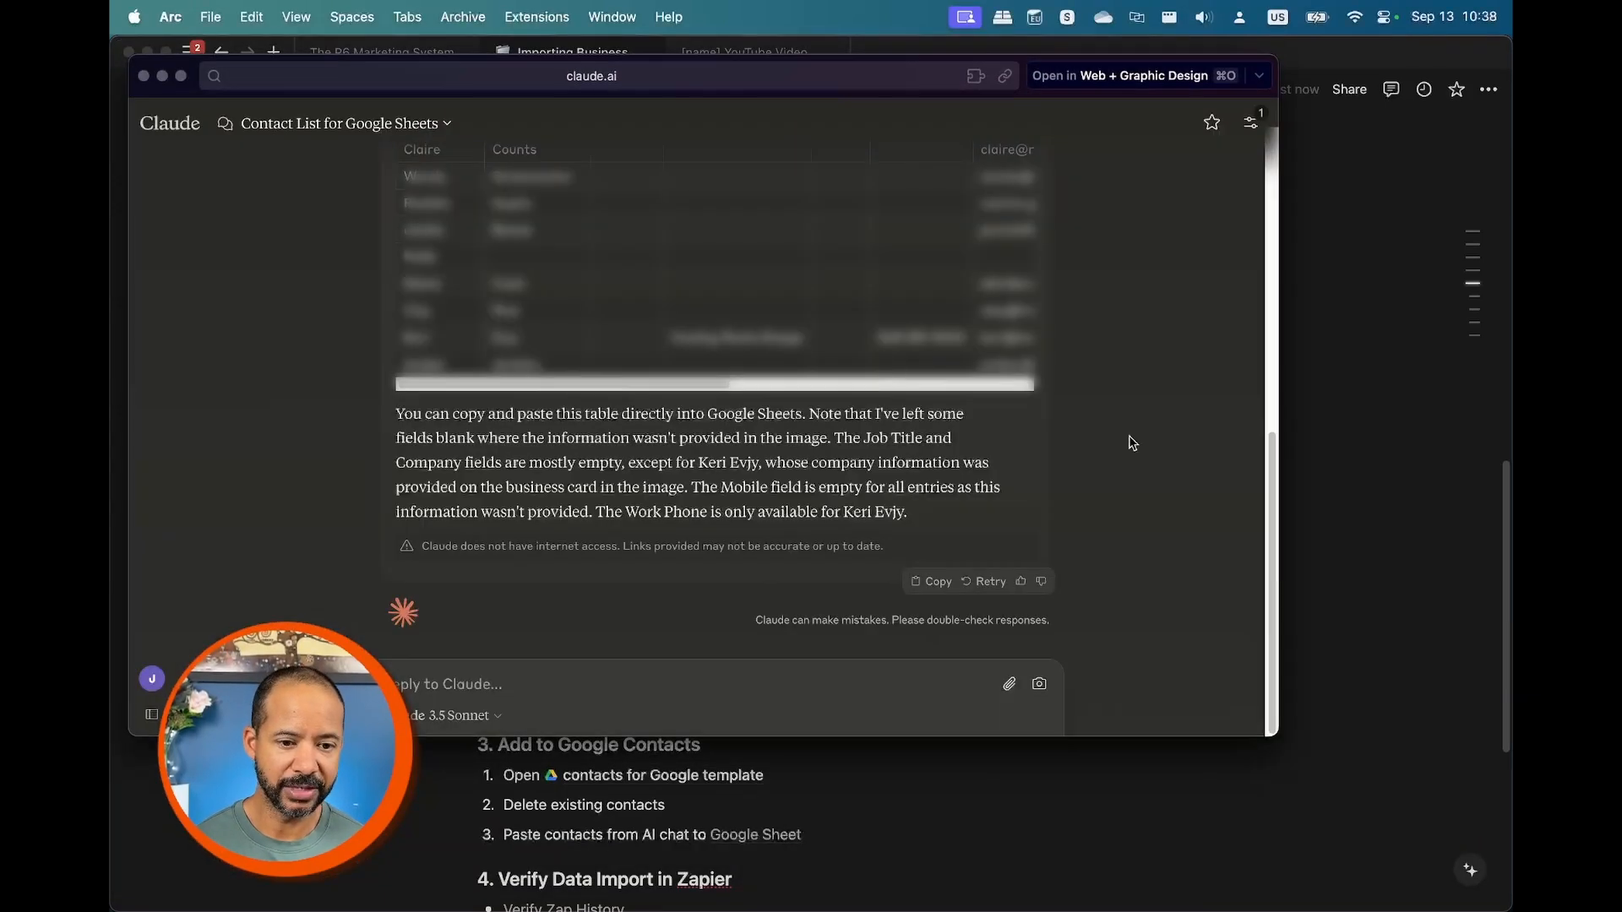
scroll(1138, 449, "up", 10)
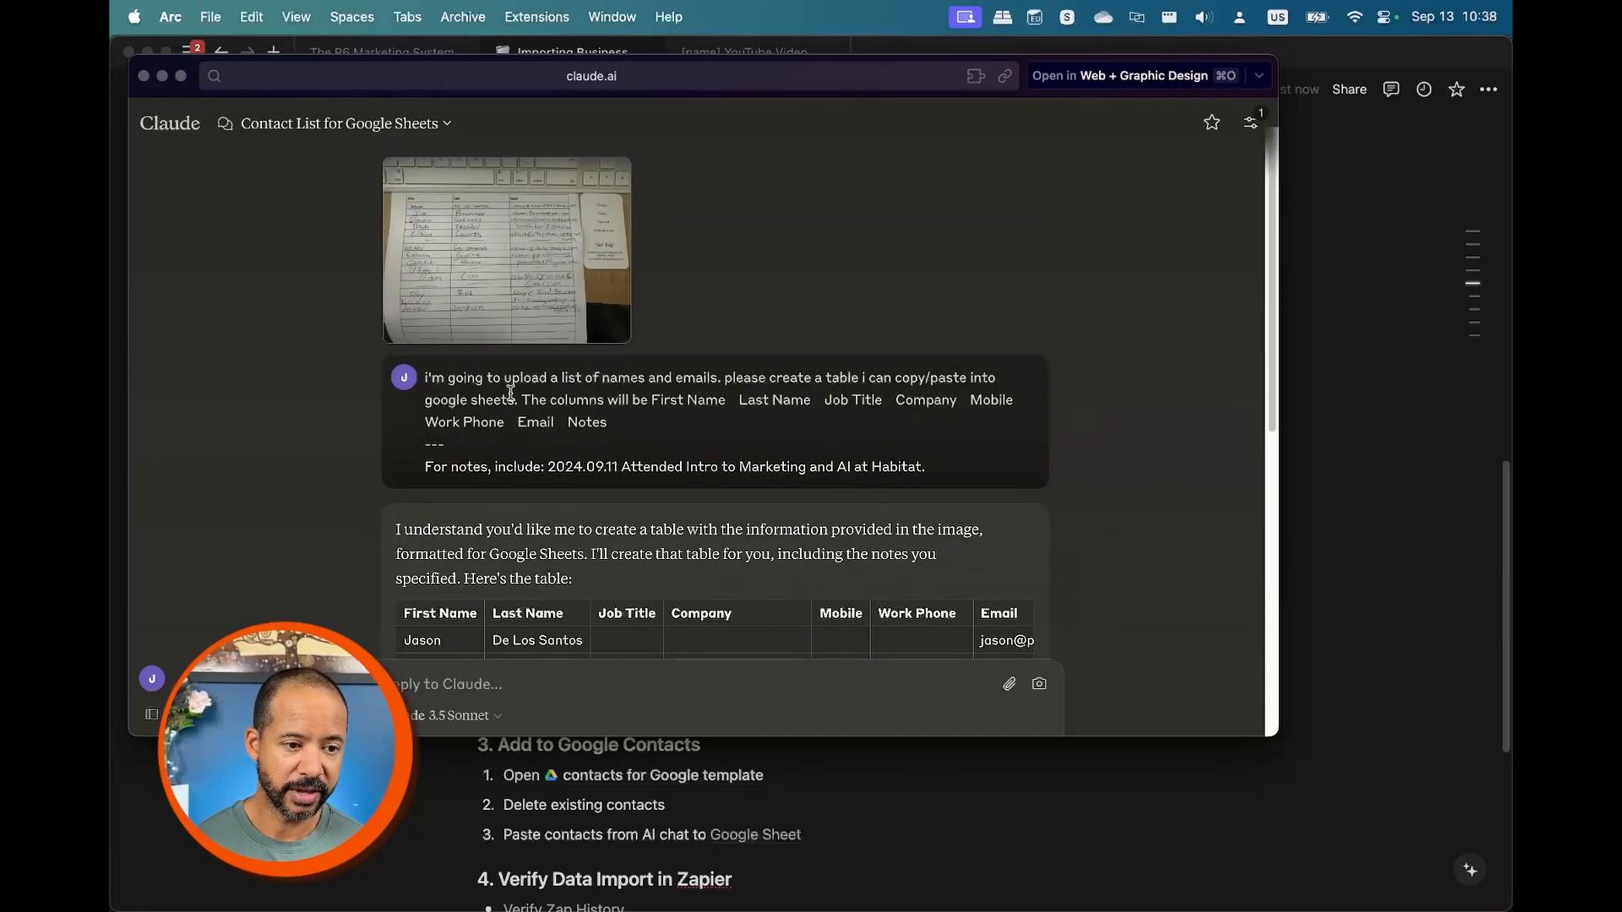
Examine the chat's prompt, covering the table request, the column names and the text to include in the notes
left_click_drag(425, 377, 937, 467)
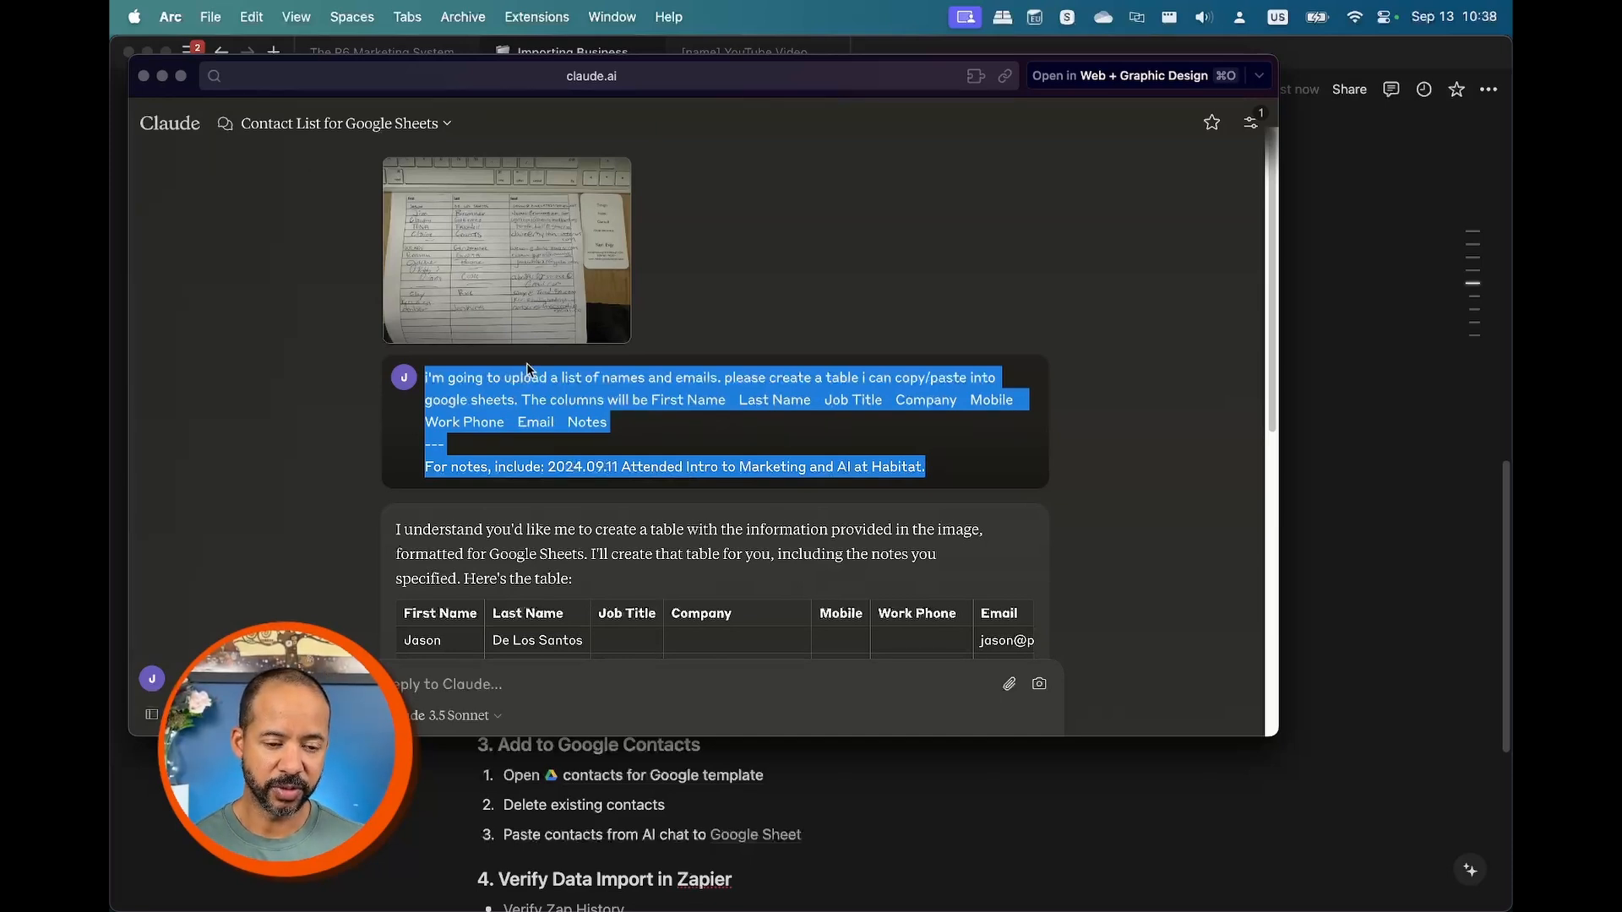
left_click(574, 399)
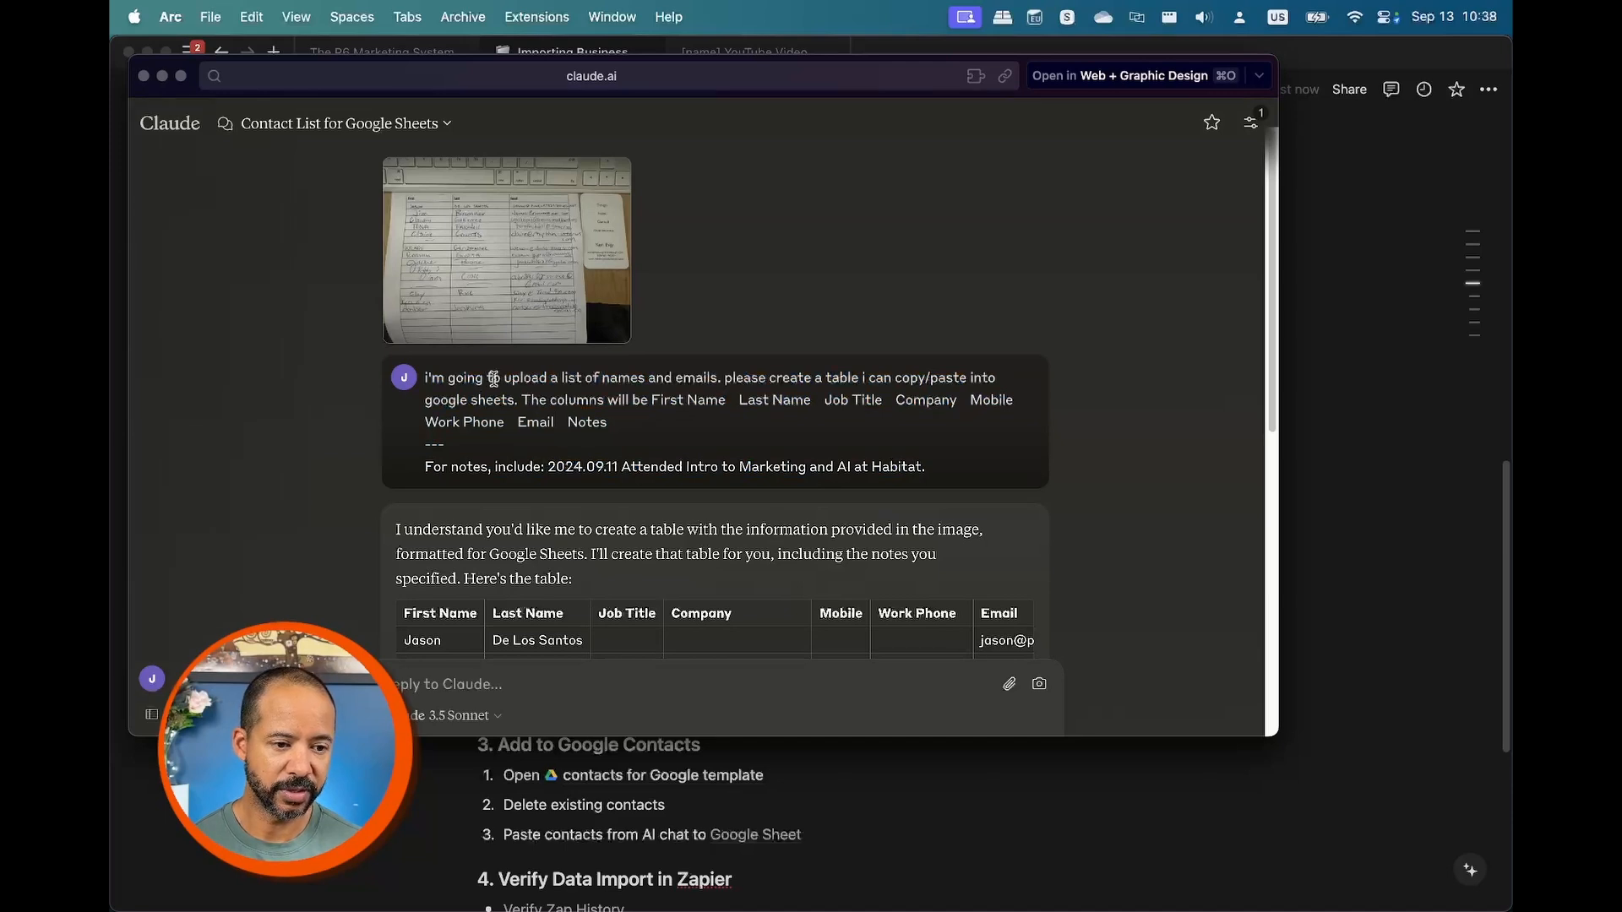
left_click_drag(698, 378, 929, 377)
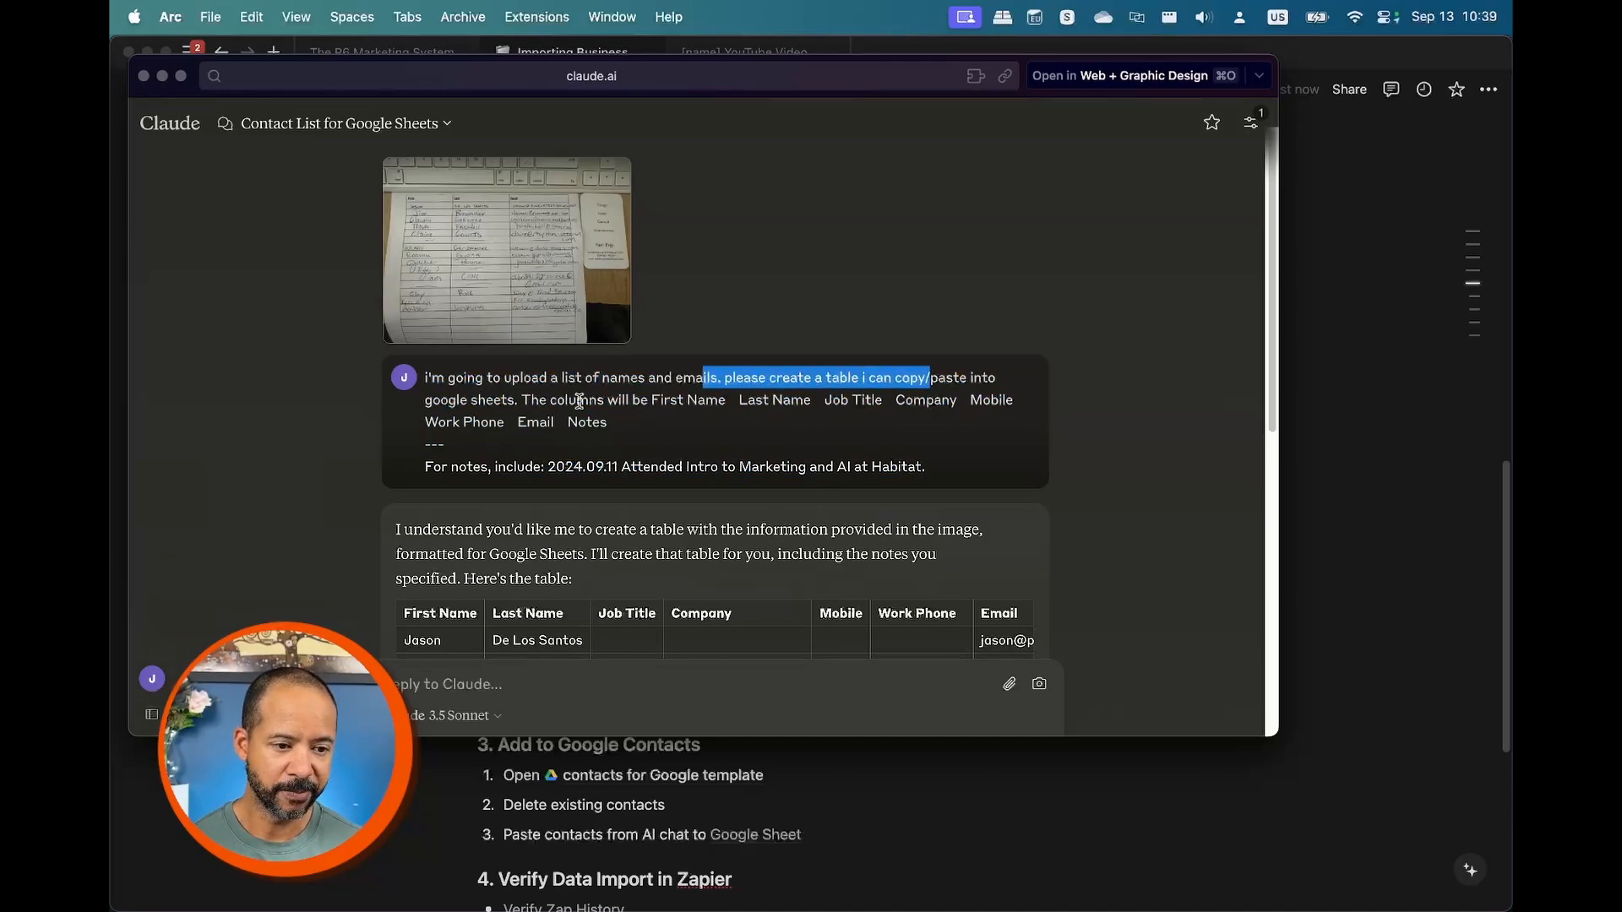
left_click_drag(522, 401, 835, 427)
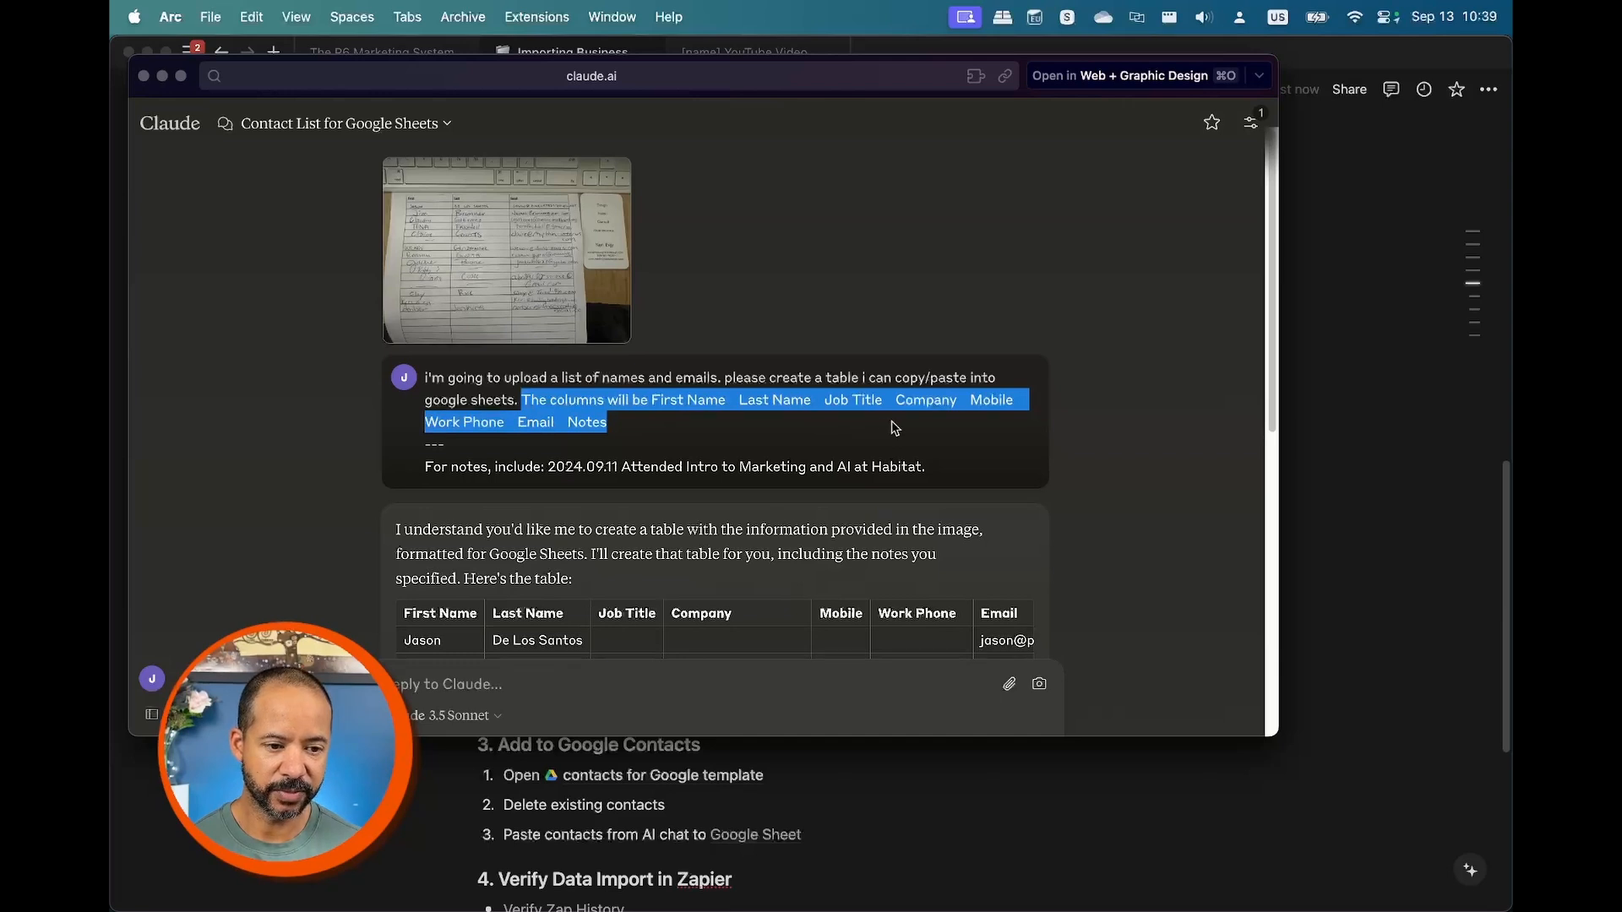
left_click(549, 464)
left_click_drag(432, 466, 915, 467)
Examine the contact table Claude extracted from the photo, checking its rows and columns from First Name through Email
scroll(1127, 515, "down", 5)
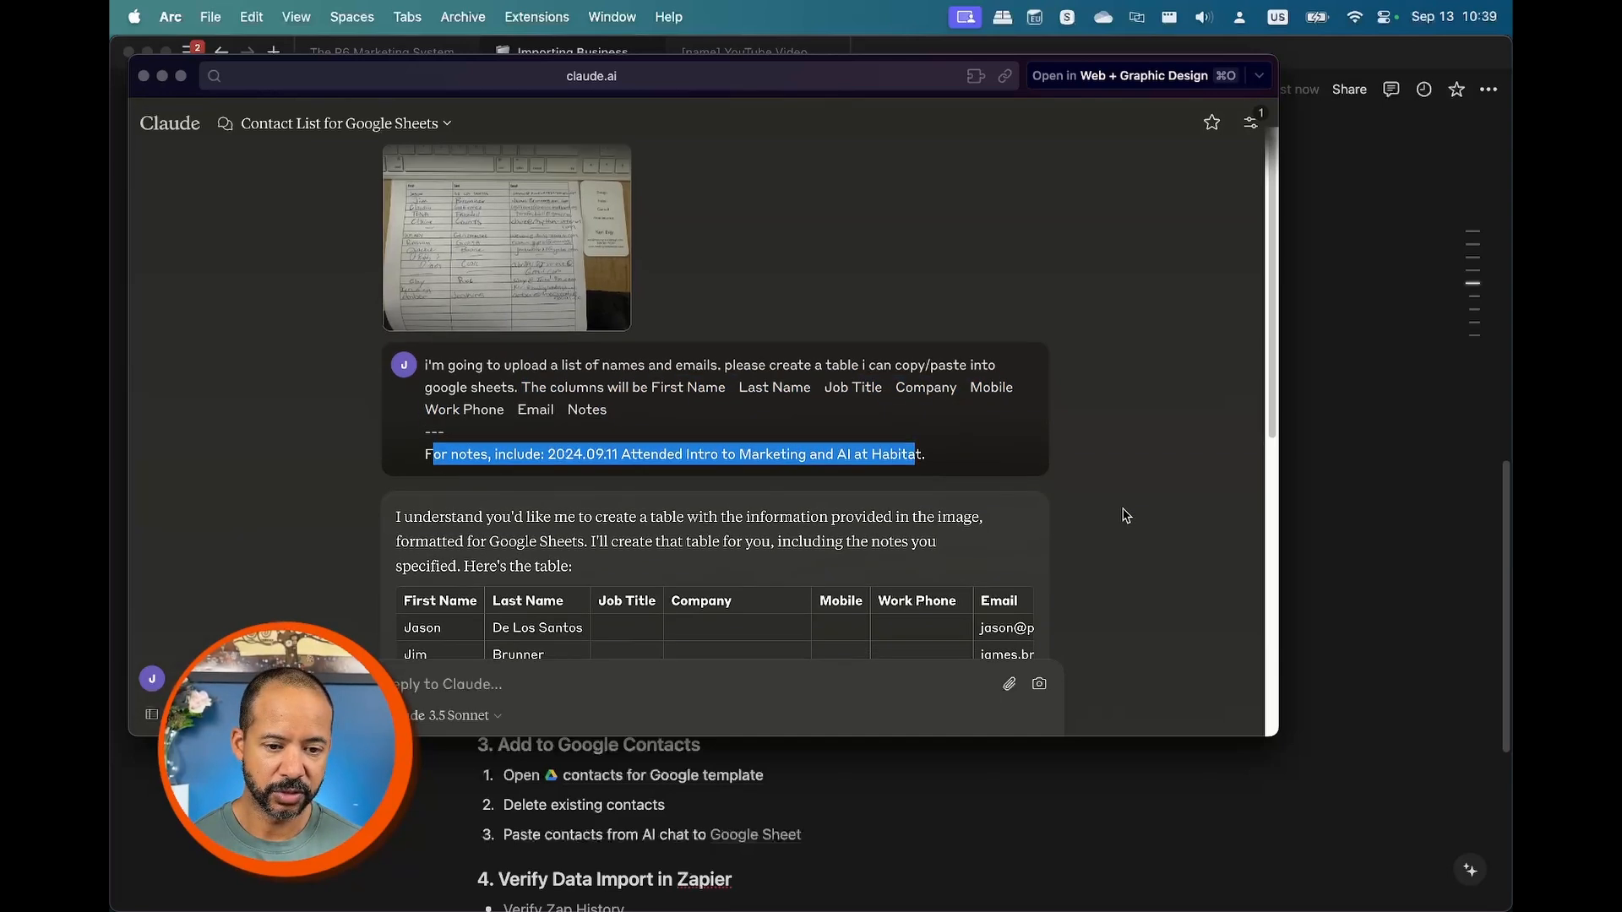
scroll(592, 409, "down", 1)
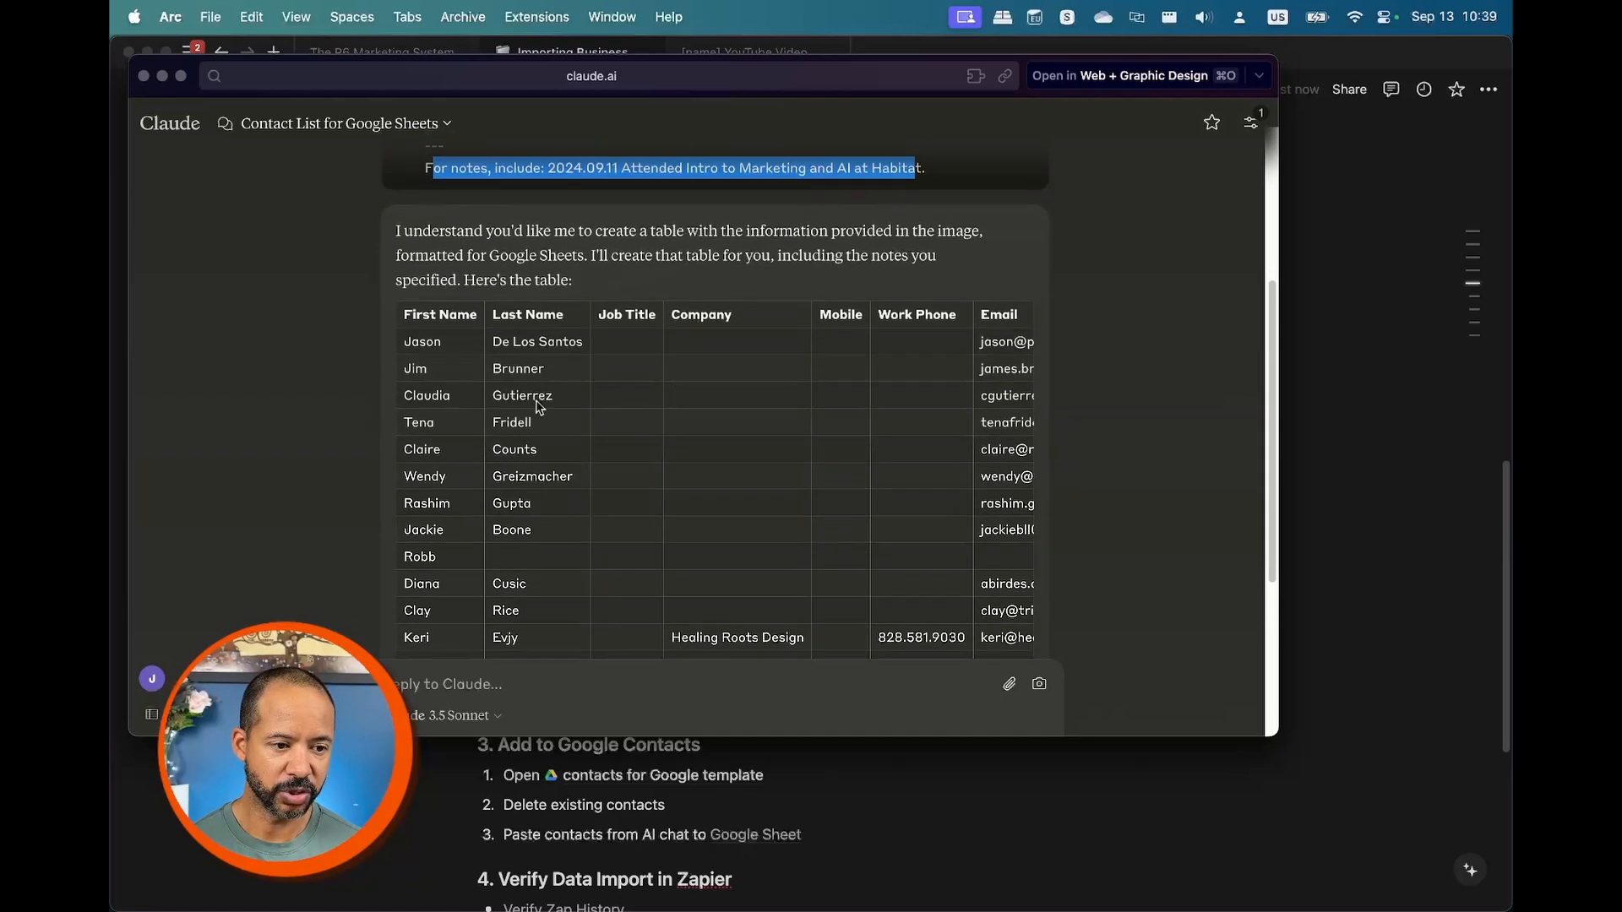
scroll(716, 411, "down", 1)
scroll(716, 411, "down", 3)
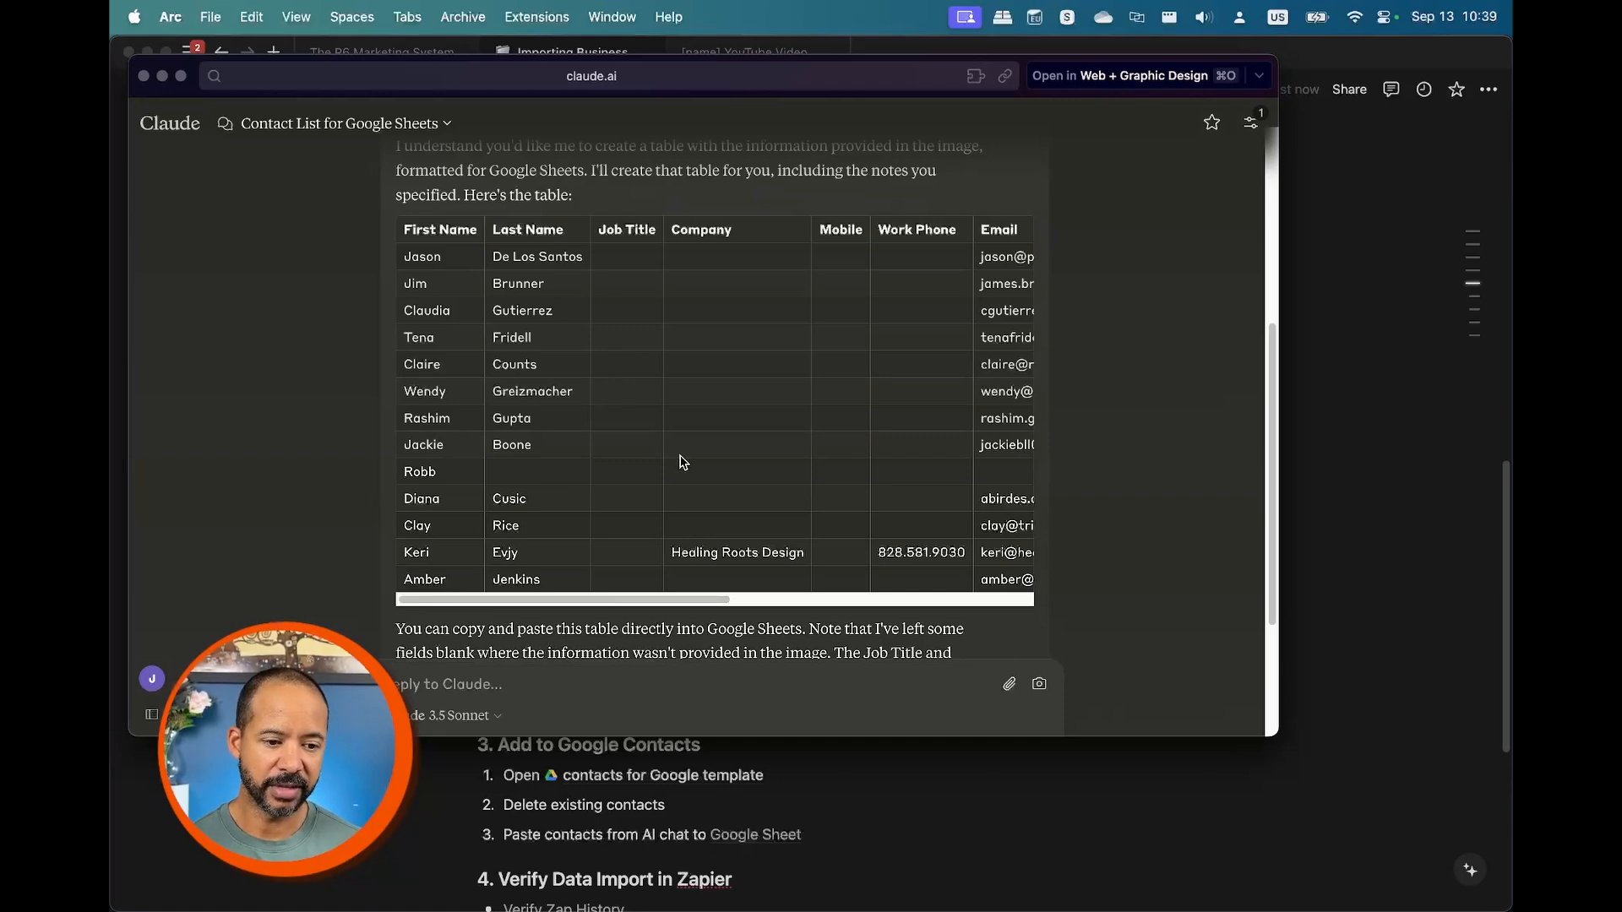
left_click_drag(671, 602, 614, 599)
scroll(760, 499, "down", 3)
scroll(759, 512, "up", 2)
scroll(759, 513, "up", 2)
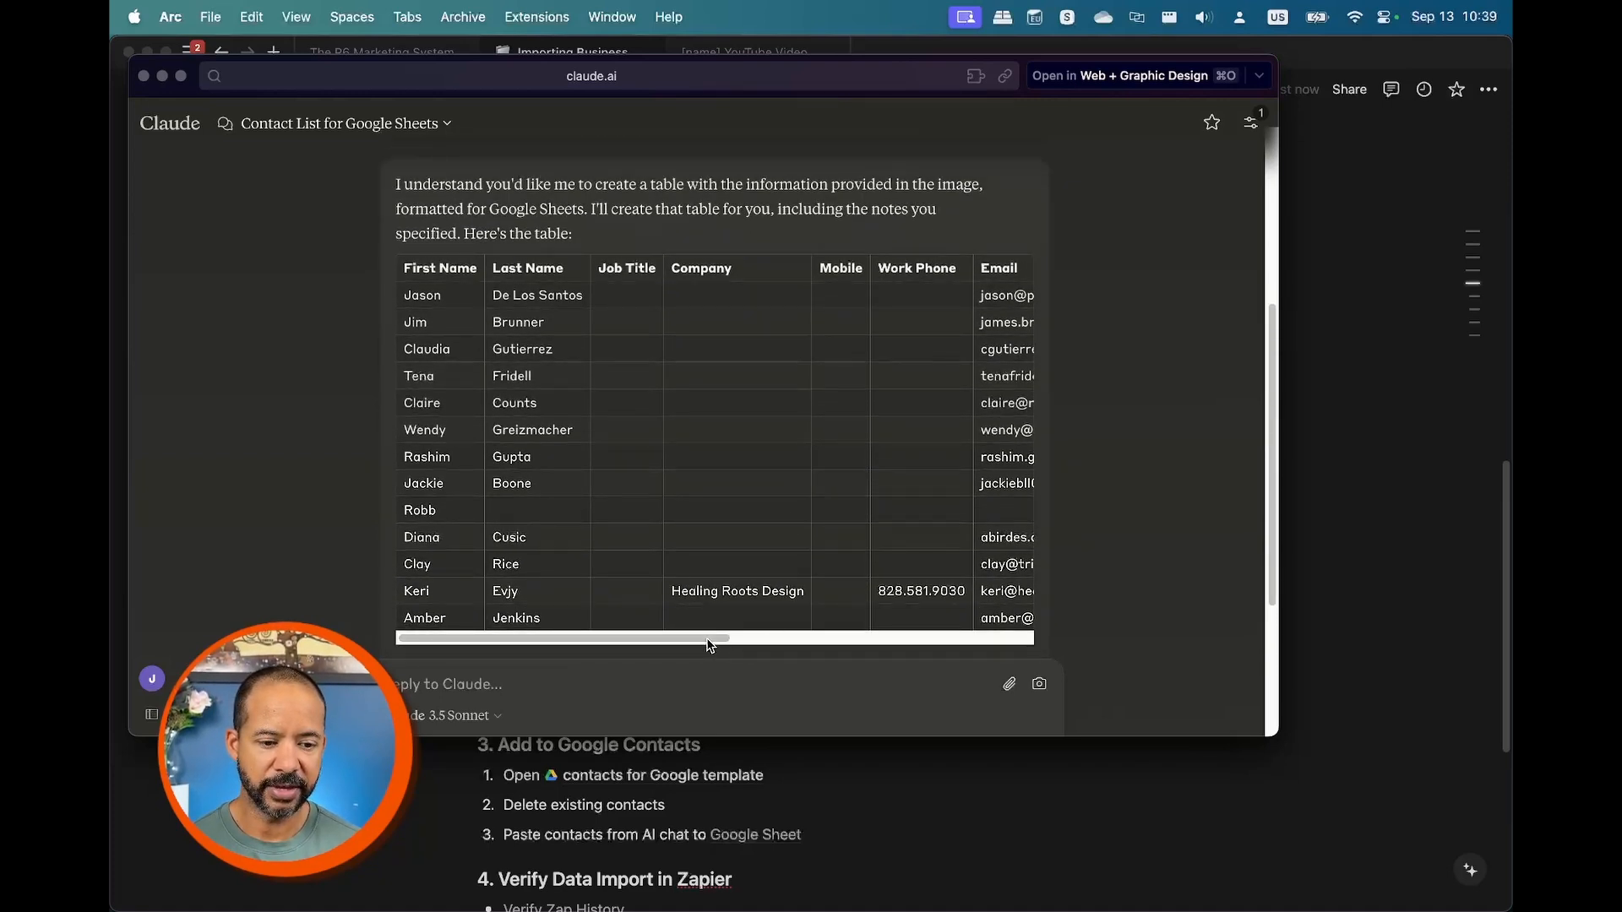
left_click_drag(735, 645, 689, 639)
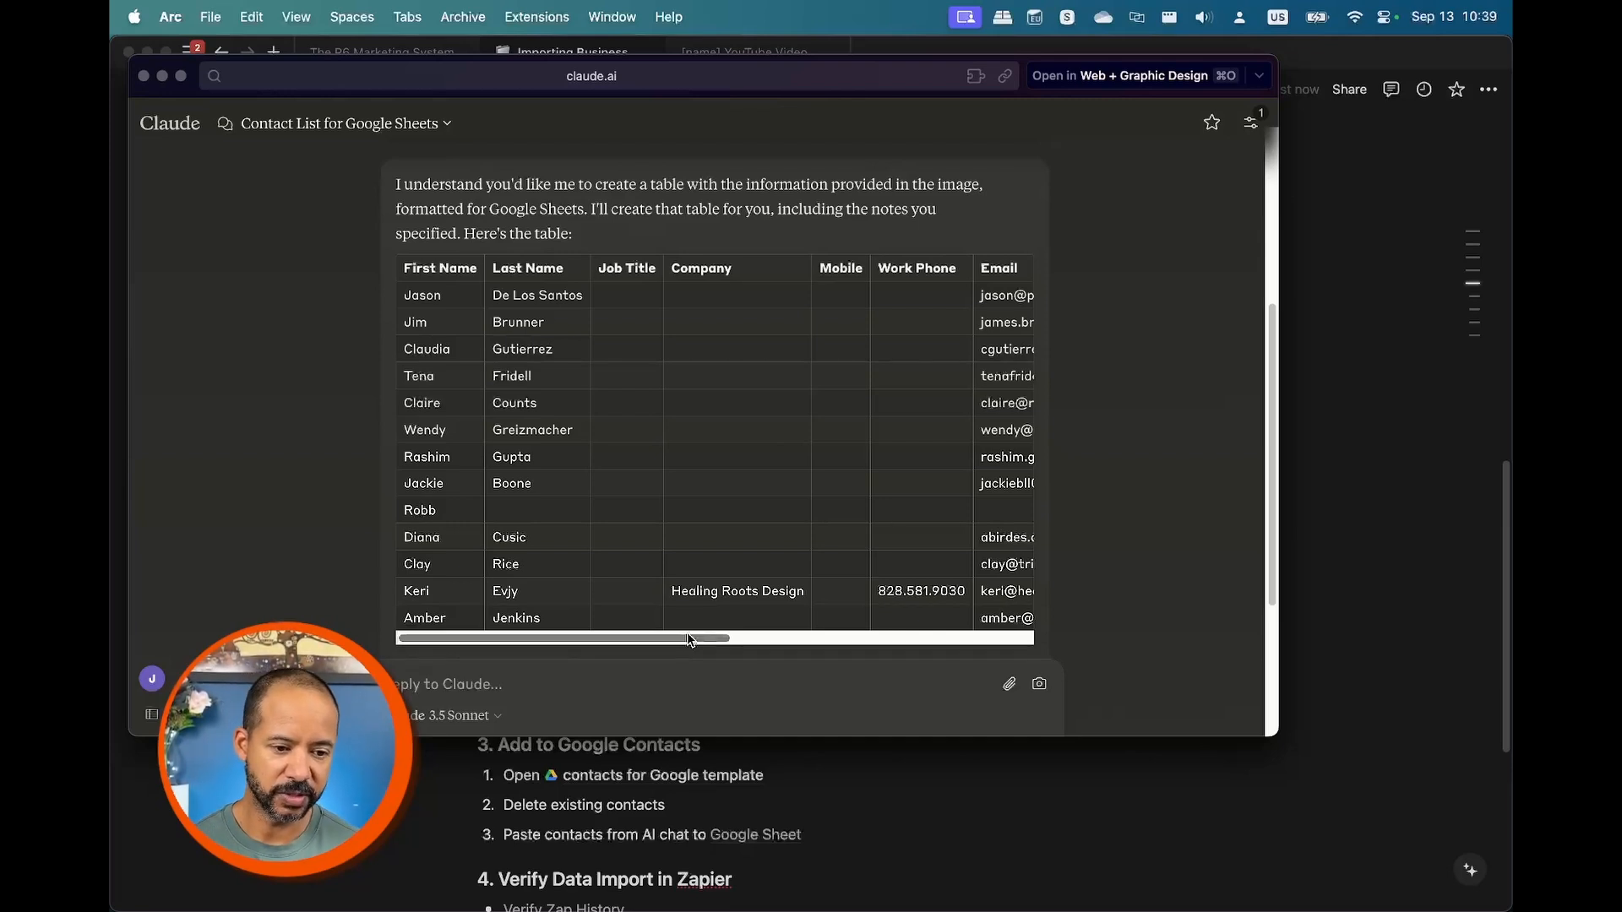
left_click_drag(690, 640, 576, 638)
scroll(344, 590, "down", 1)
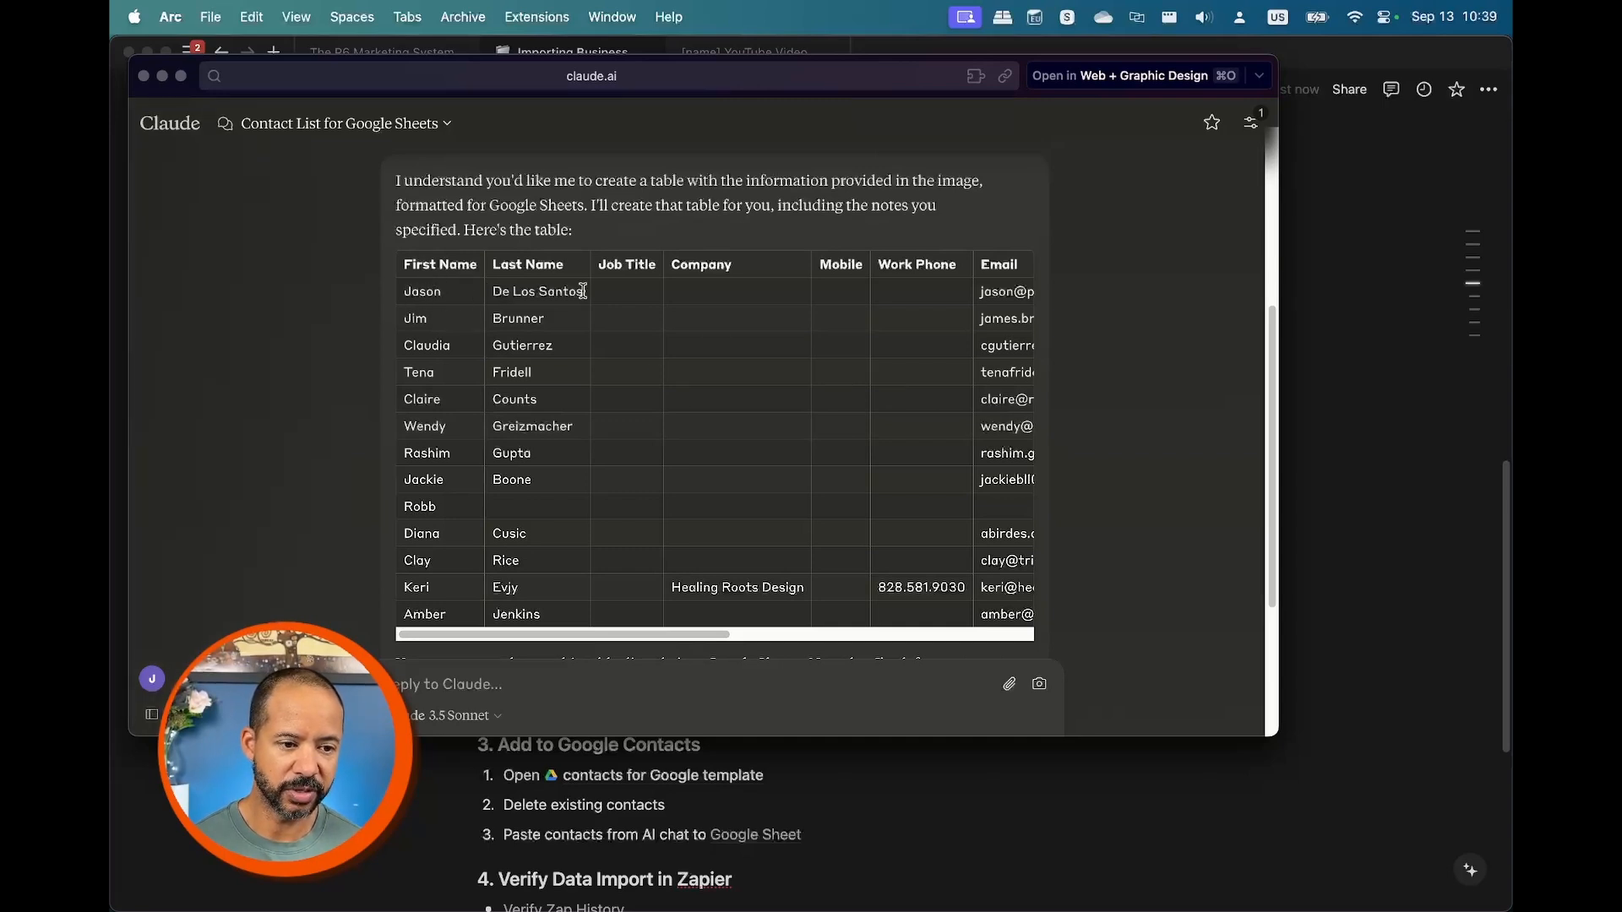
Return to the Notion procedure, view the linked contacts for Google template spreadsheet, and close it
key("super+Tab")
scroll(732, 567, "down", 3)
left_click(670, 575)
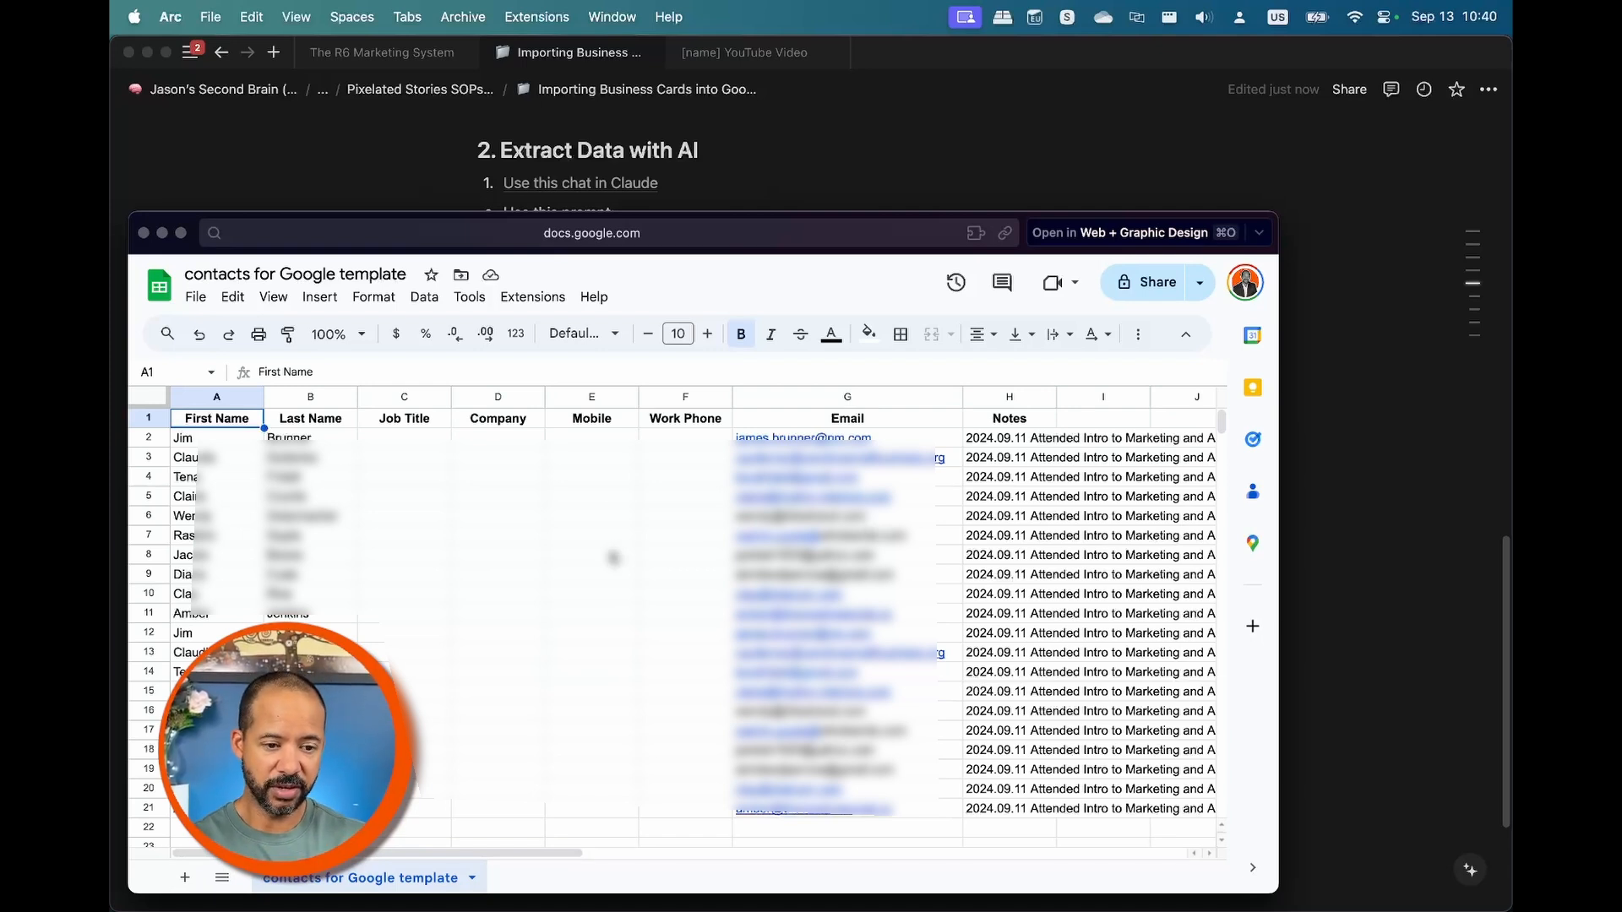
key("super+w")
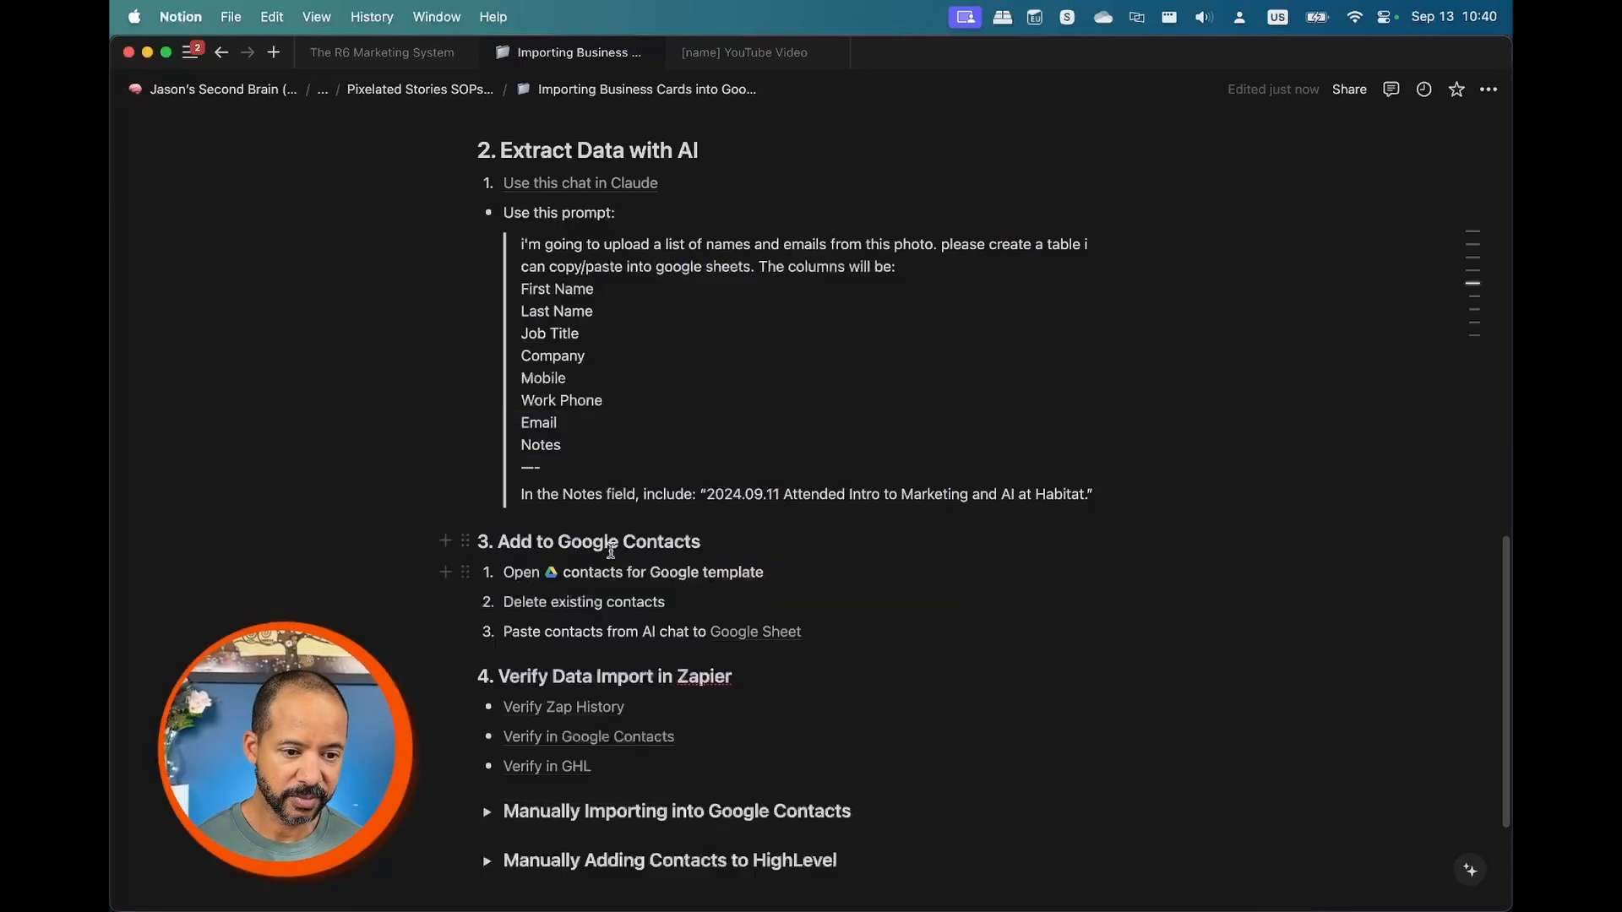
Open the Zap from the Verify Data Import in Zapier section and examine its Google Sheets, LeadConnector and Google Contacts steps
scroll(755, 609, "down", 3)
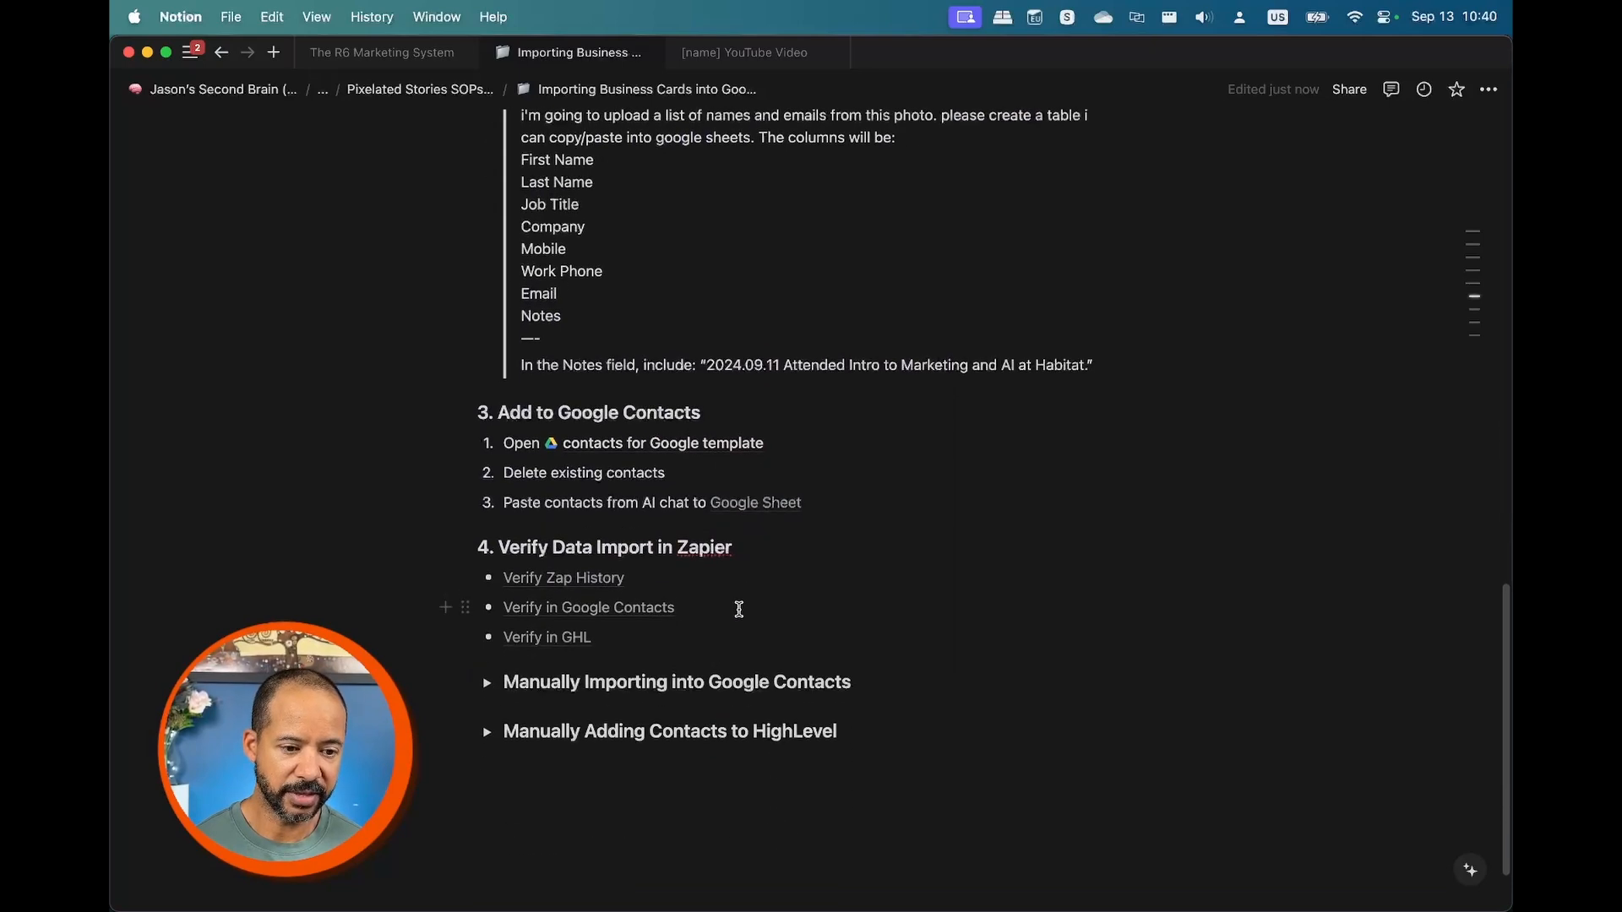
scroll(744, 609, "up", 1)
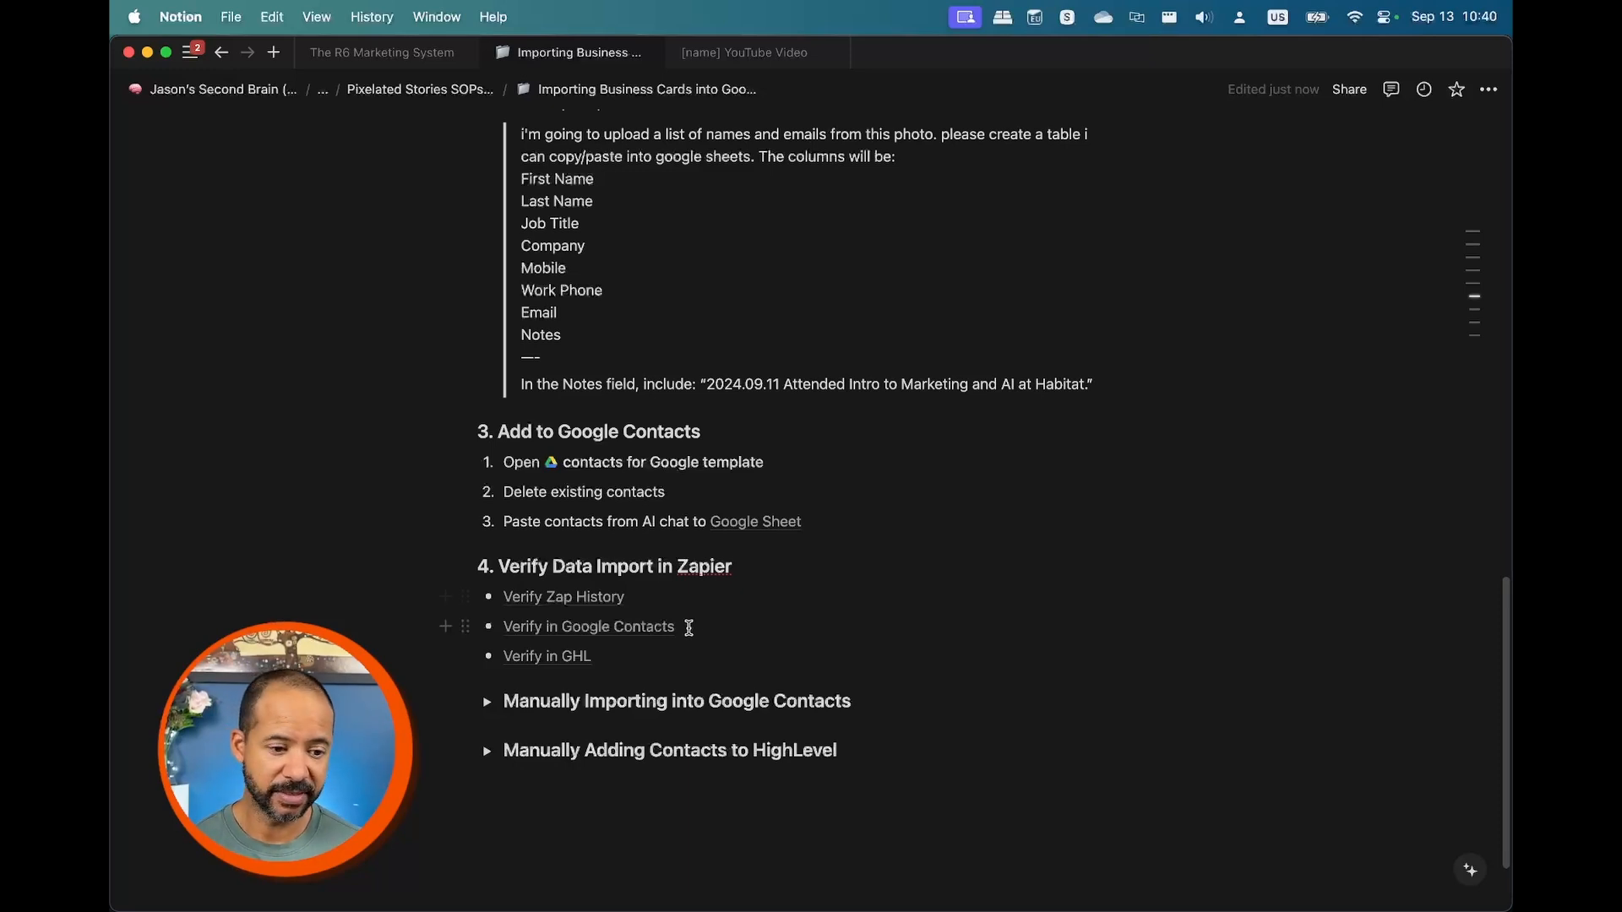
left_click(588, 601)
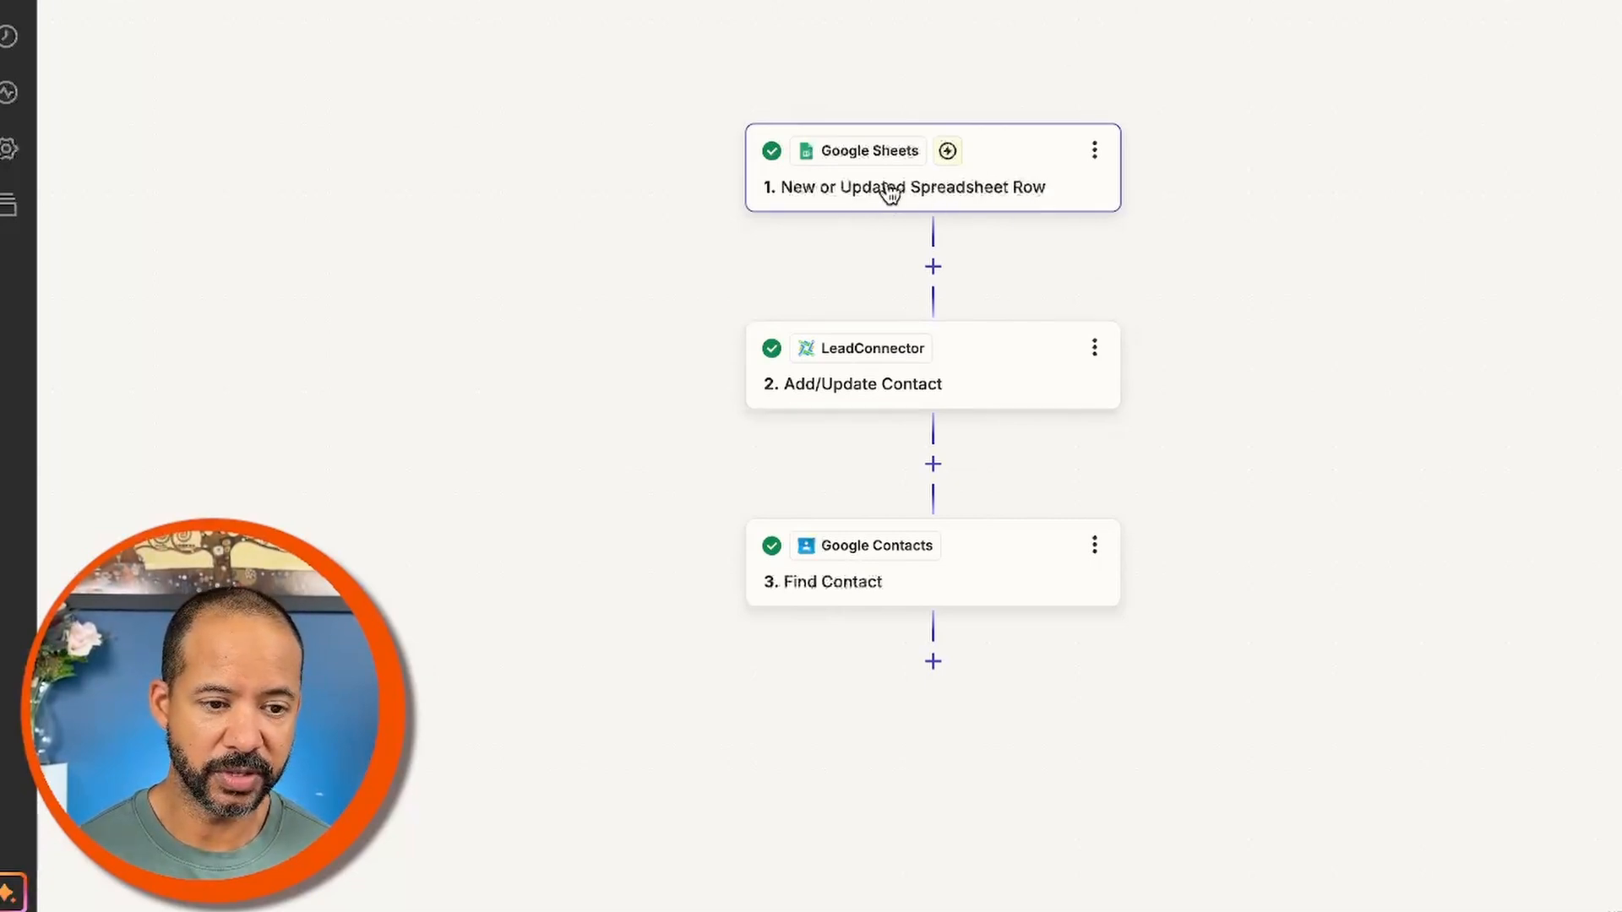
mouse_move(960, 169)
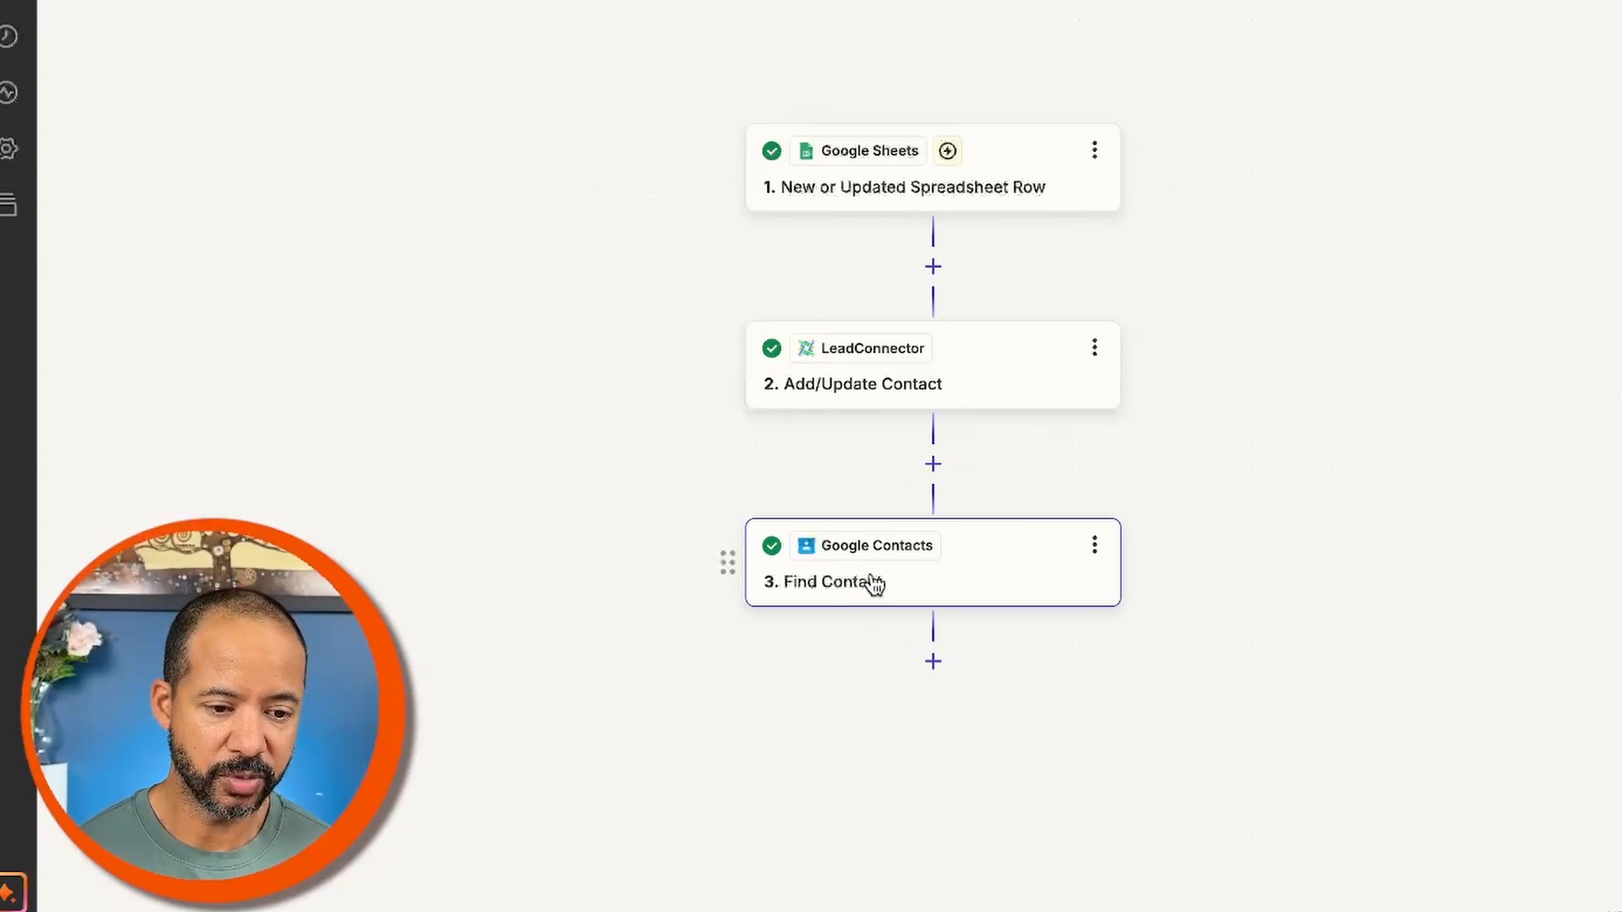
Inspect the Google Sheets trigger, reviewing its available trigger events and its spreadsheet, worksheet and trigger column configuration
left_click(867, 196)
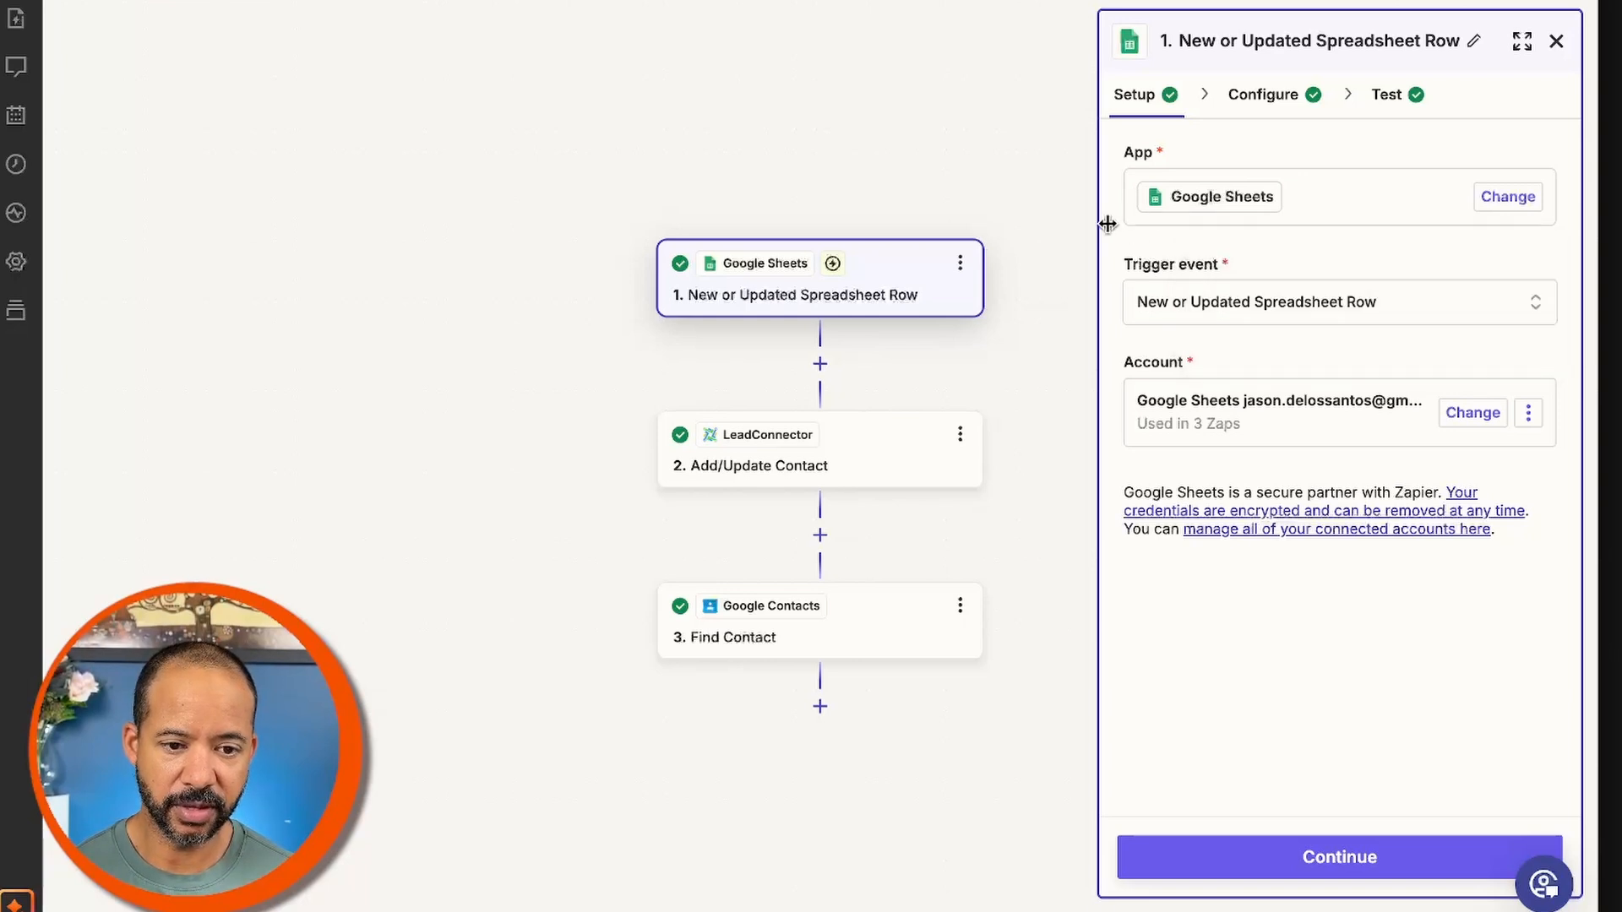
left_click(1190, 323)
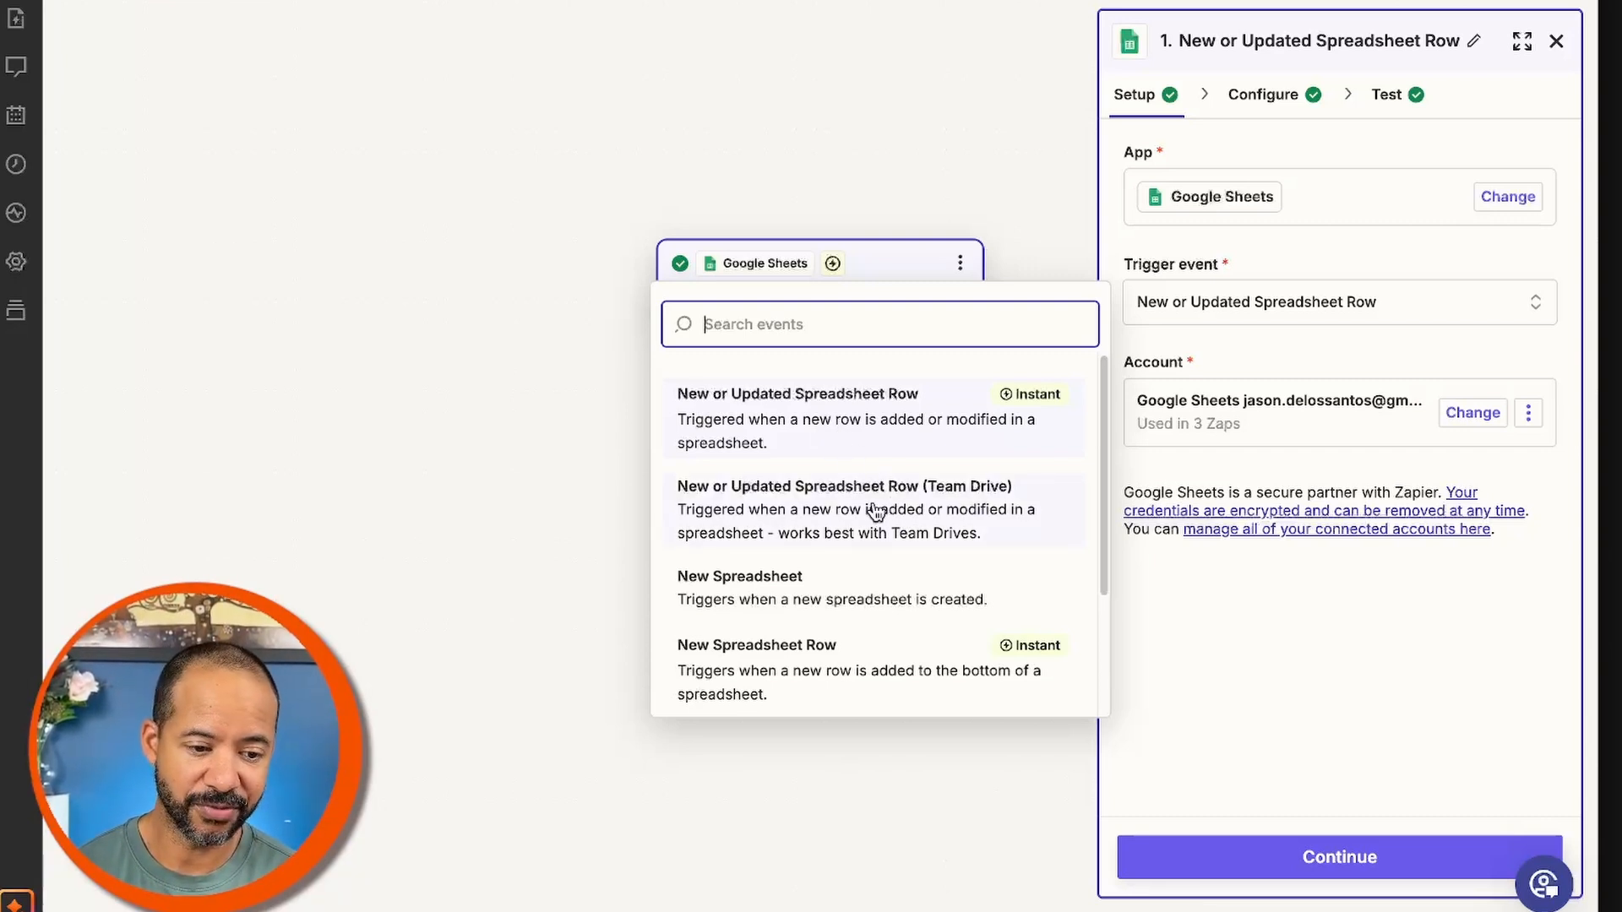
scroll(873, 511, "down", 2)
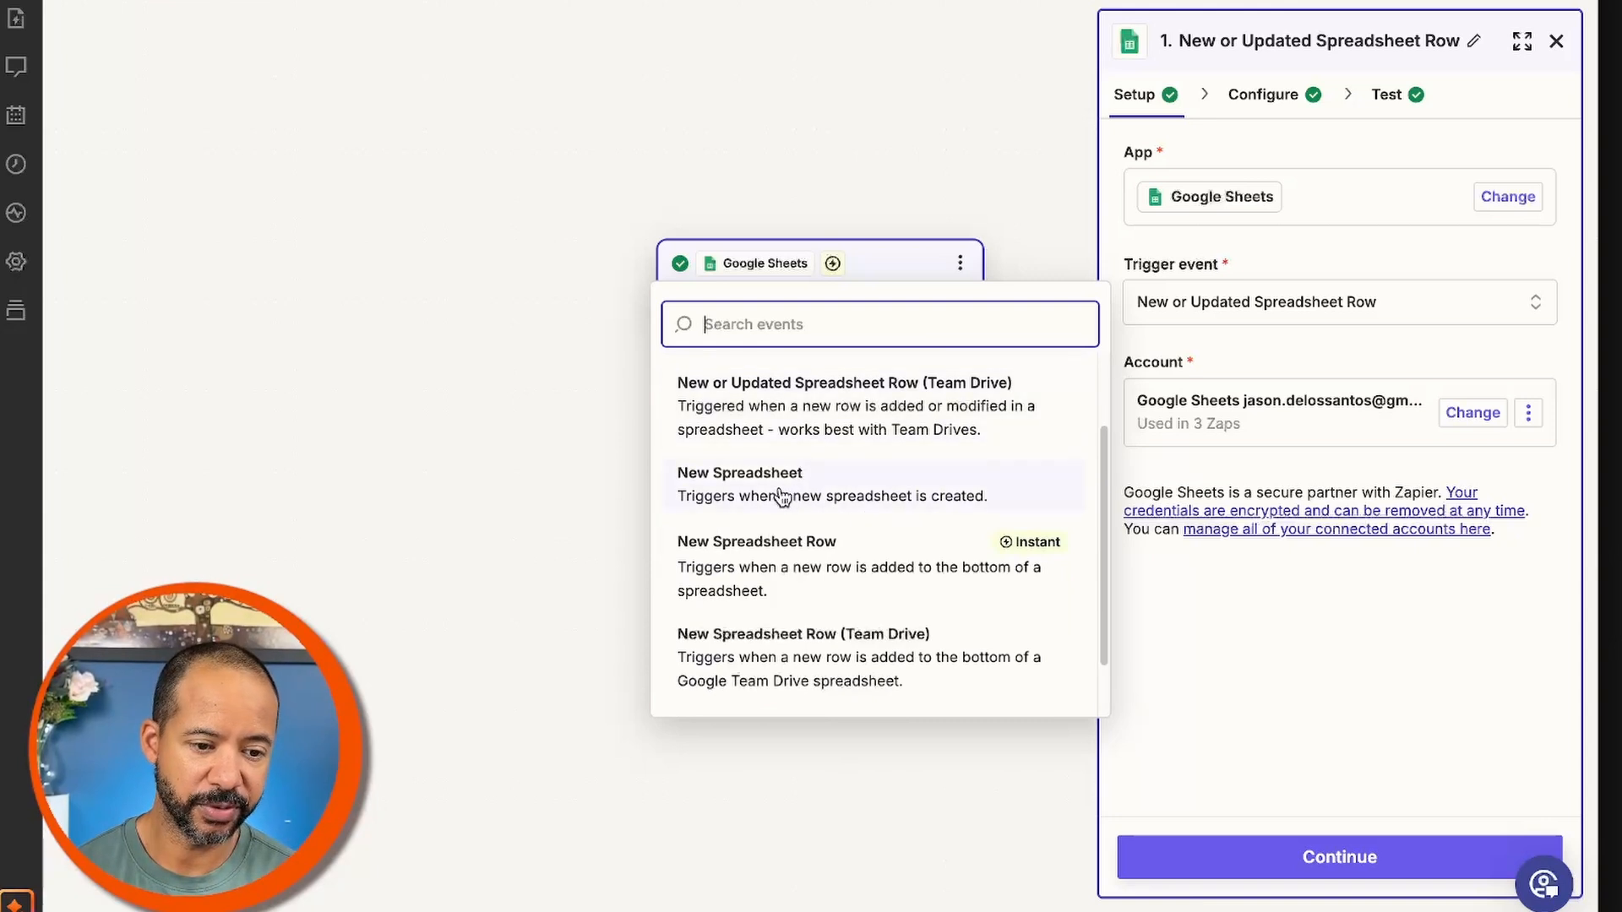
scroll(782, 497, "down", 1)
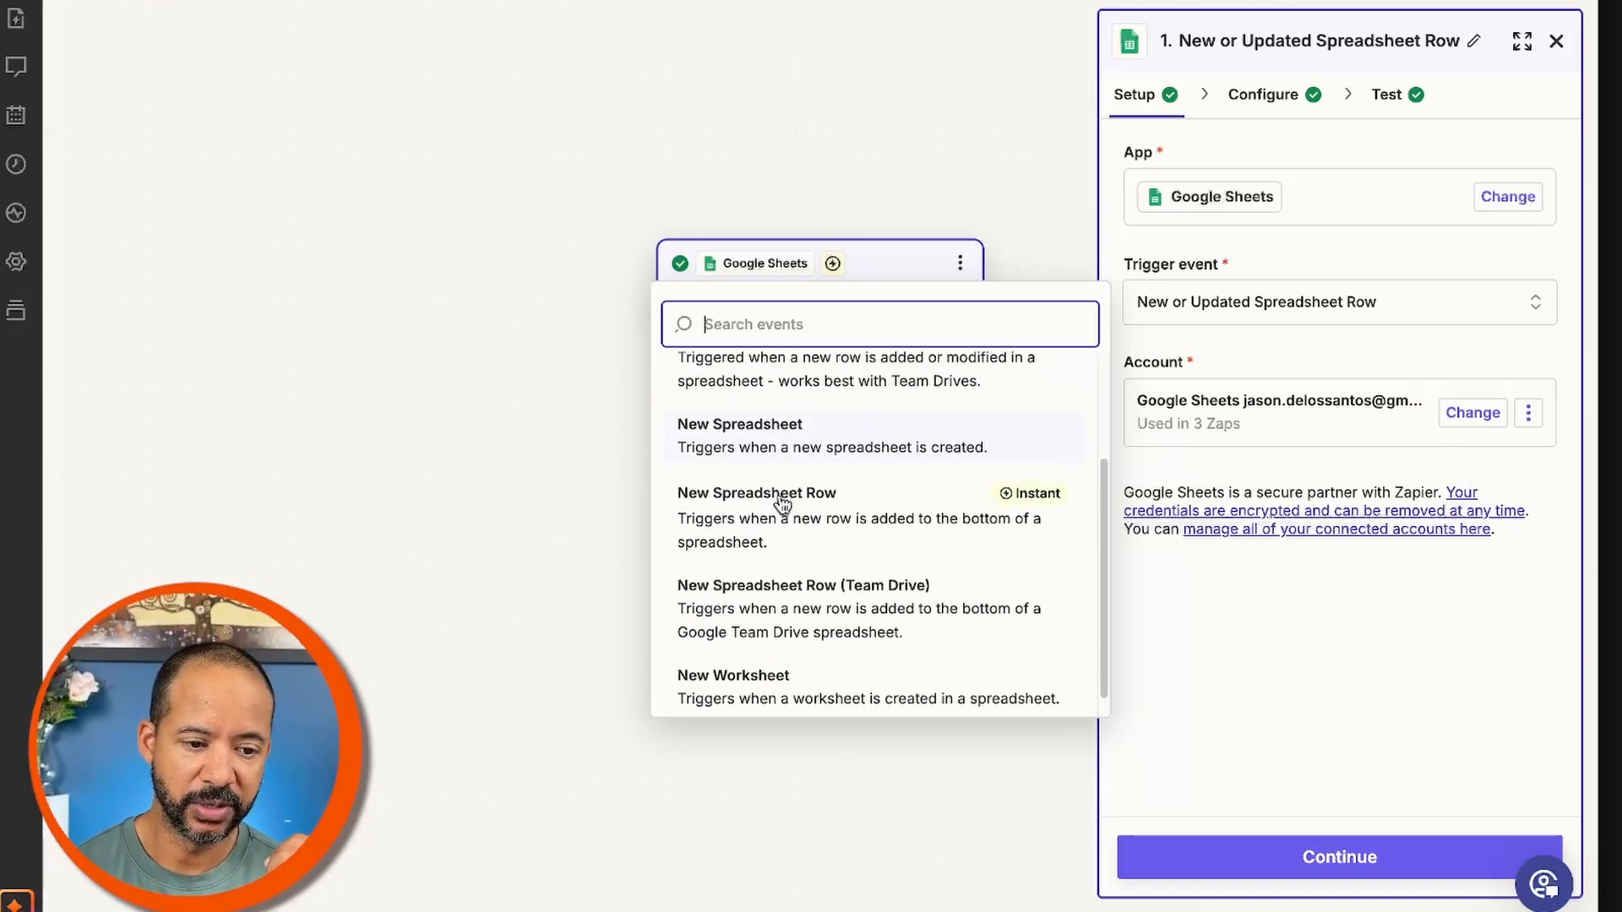
scroll(773, 513, "down", 1)
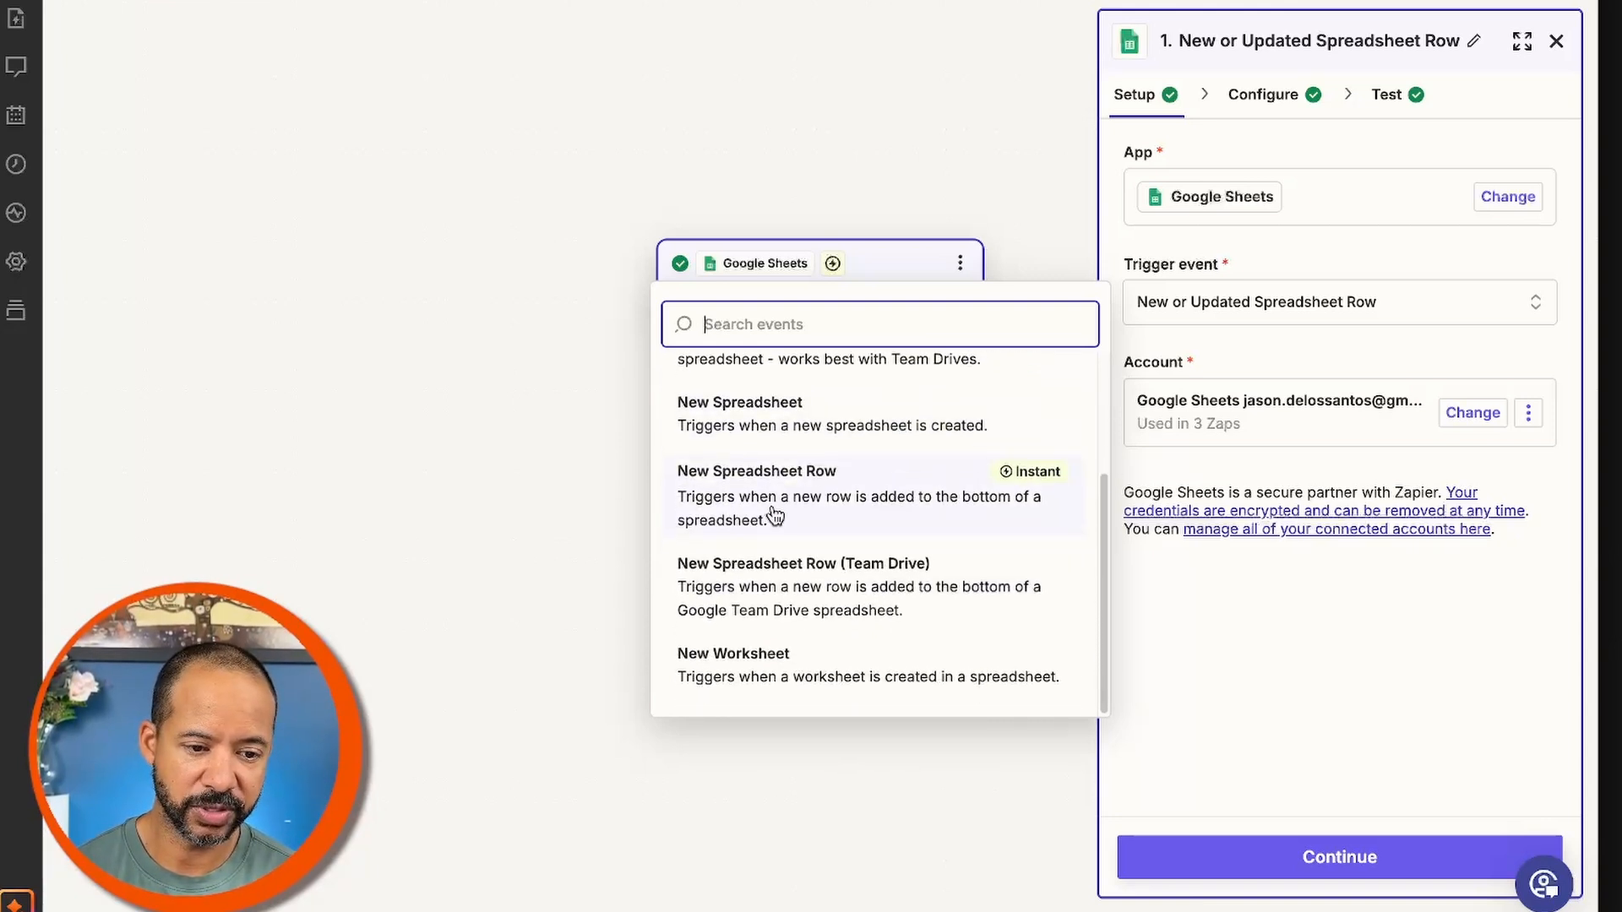
left_click(847, 179)
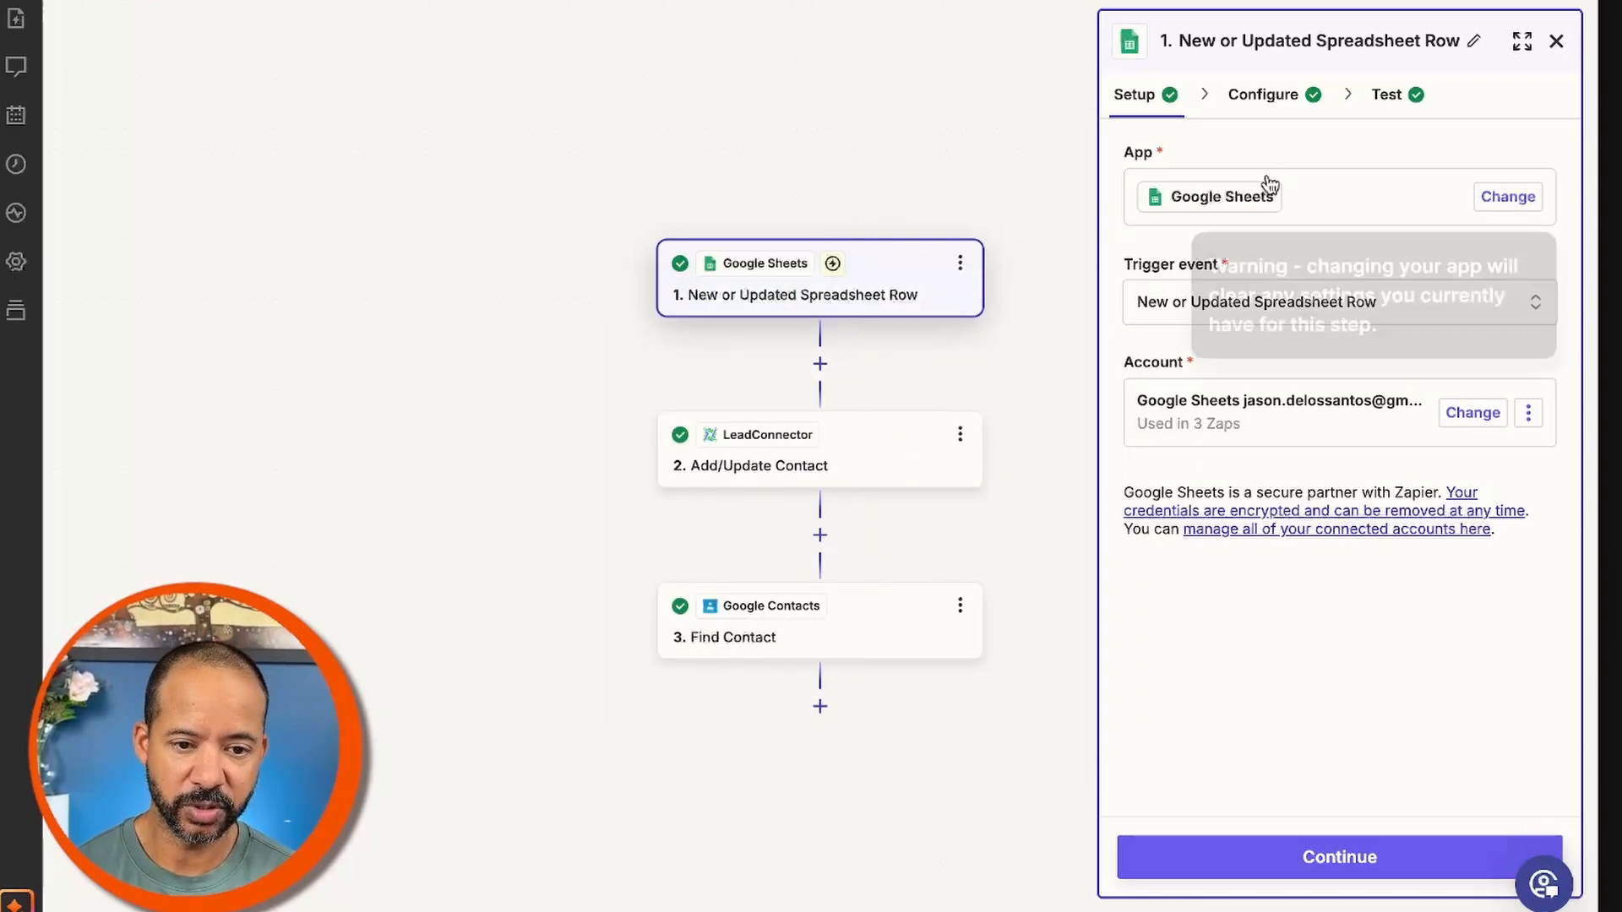
left_click(1273, 99)
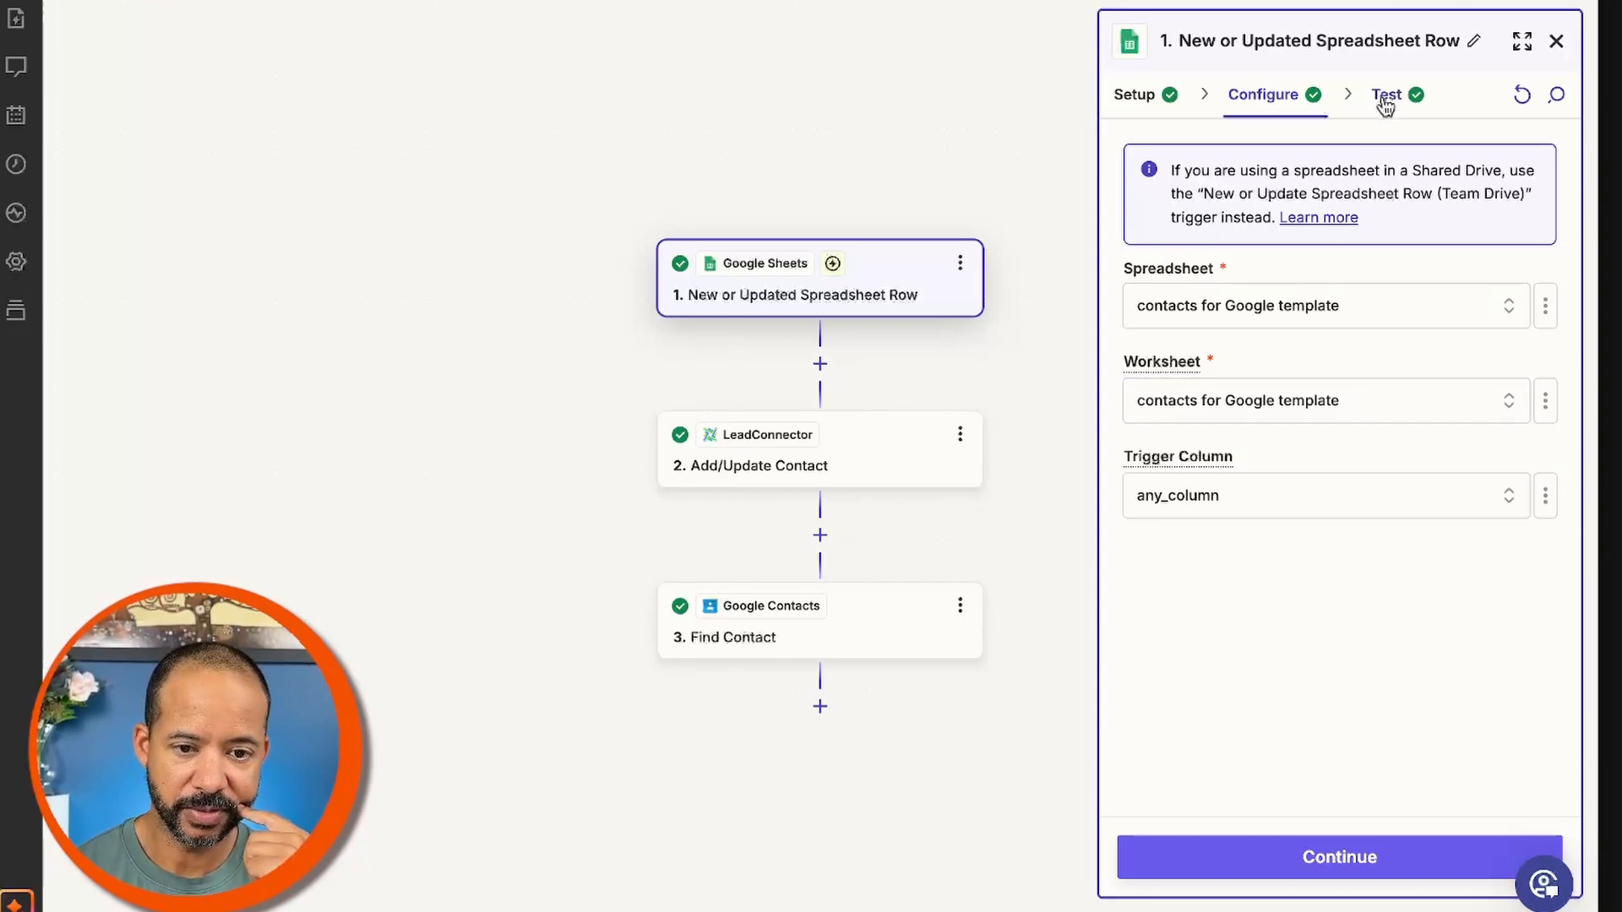
Inspect the LeadConnector Add/Update Contact action, reviewing its field mapping and the spreadsheet data available for First Name
left_click(818, 461)
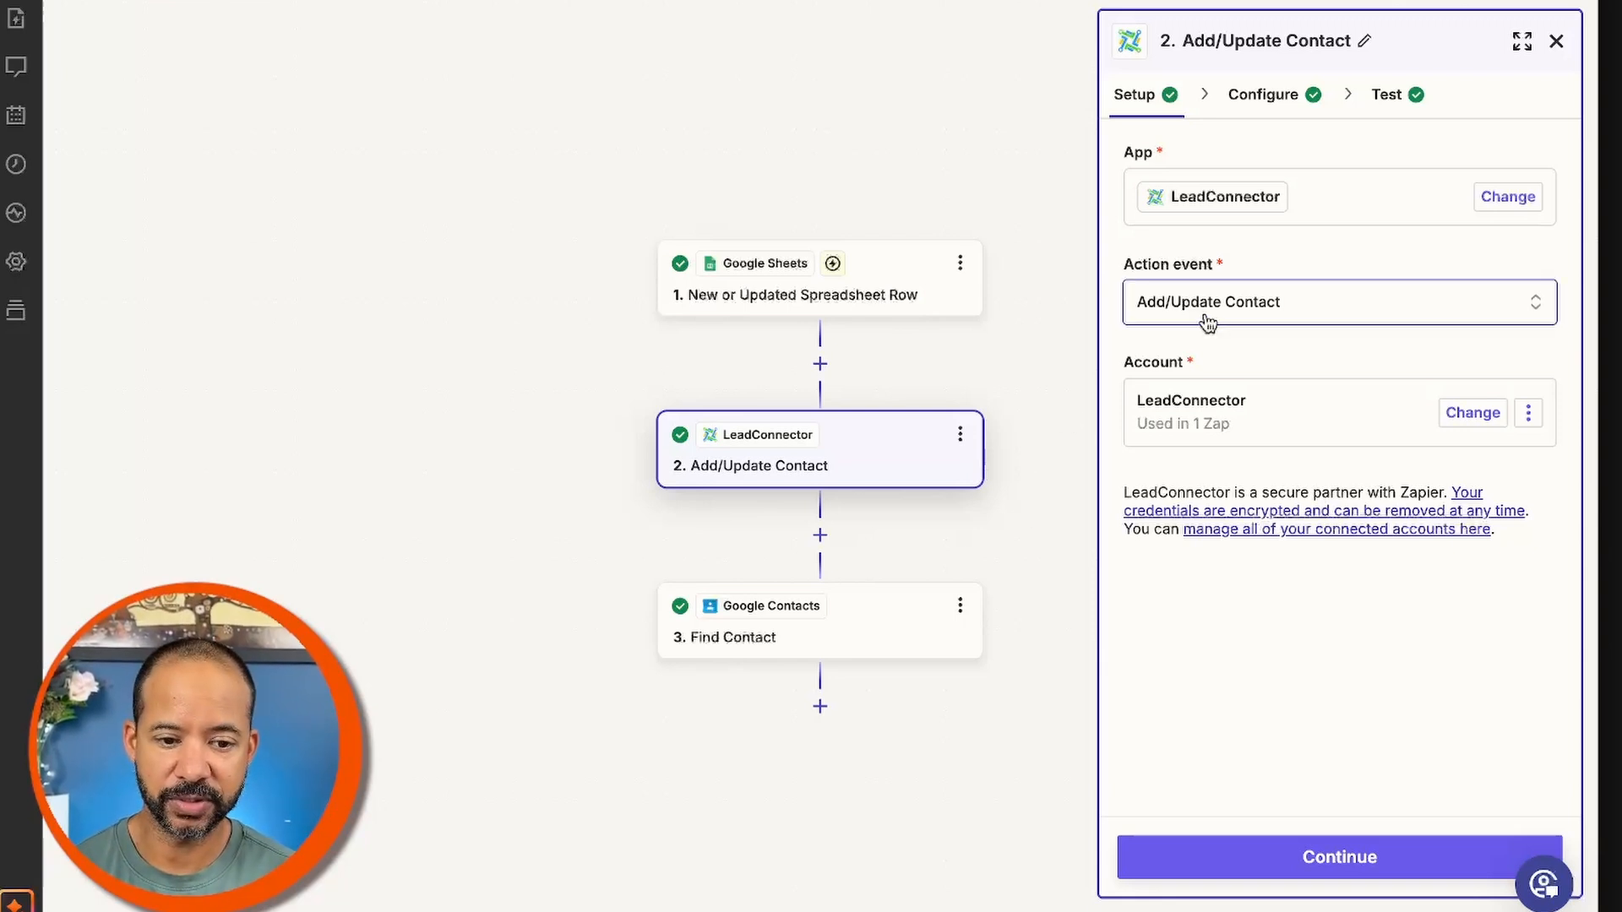
left_click(1263, 95)
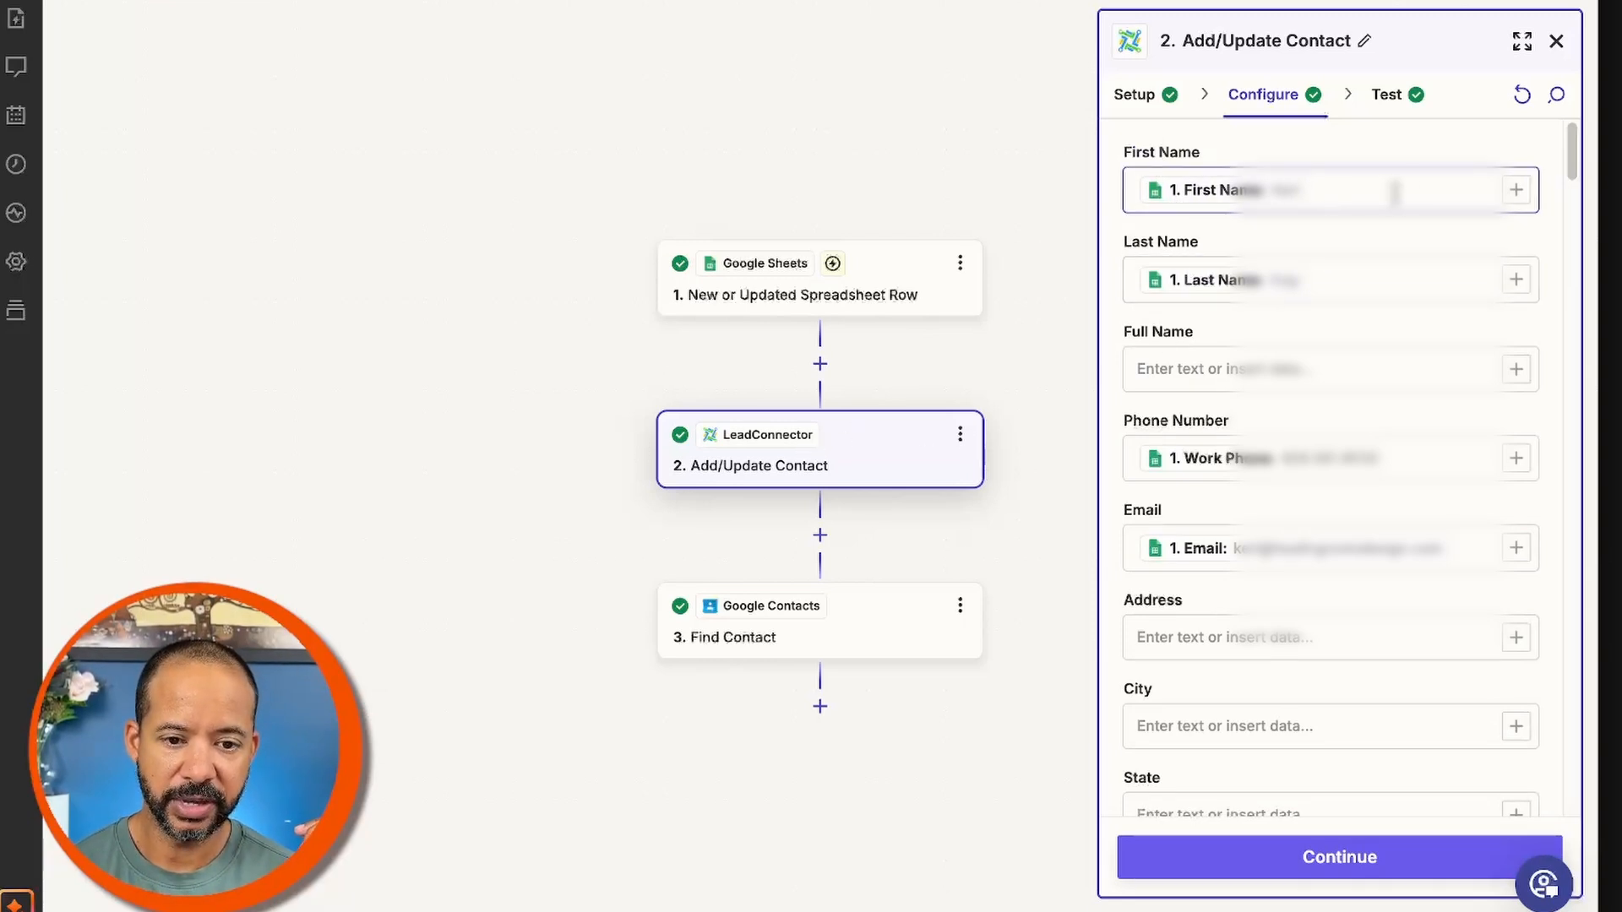
left_click(1516, 190)
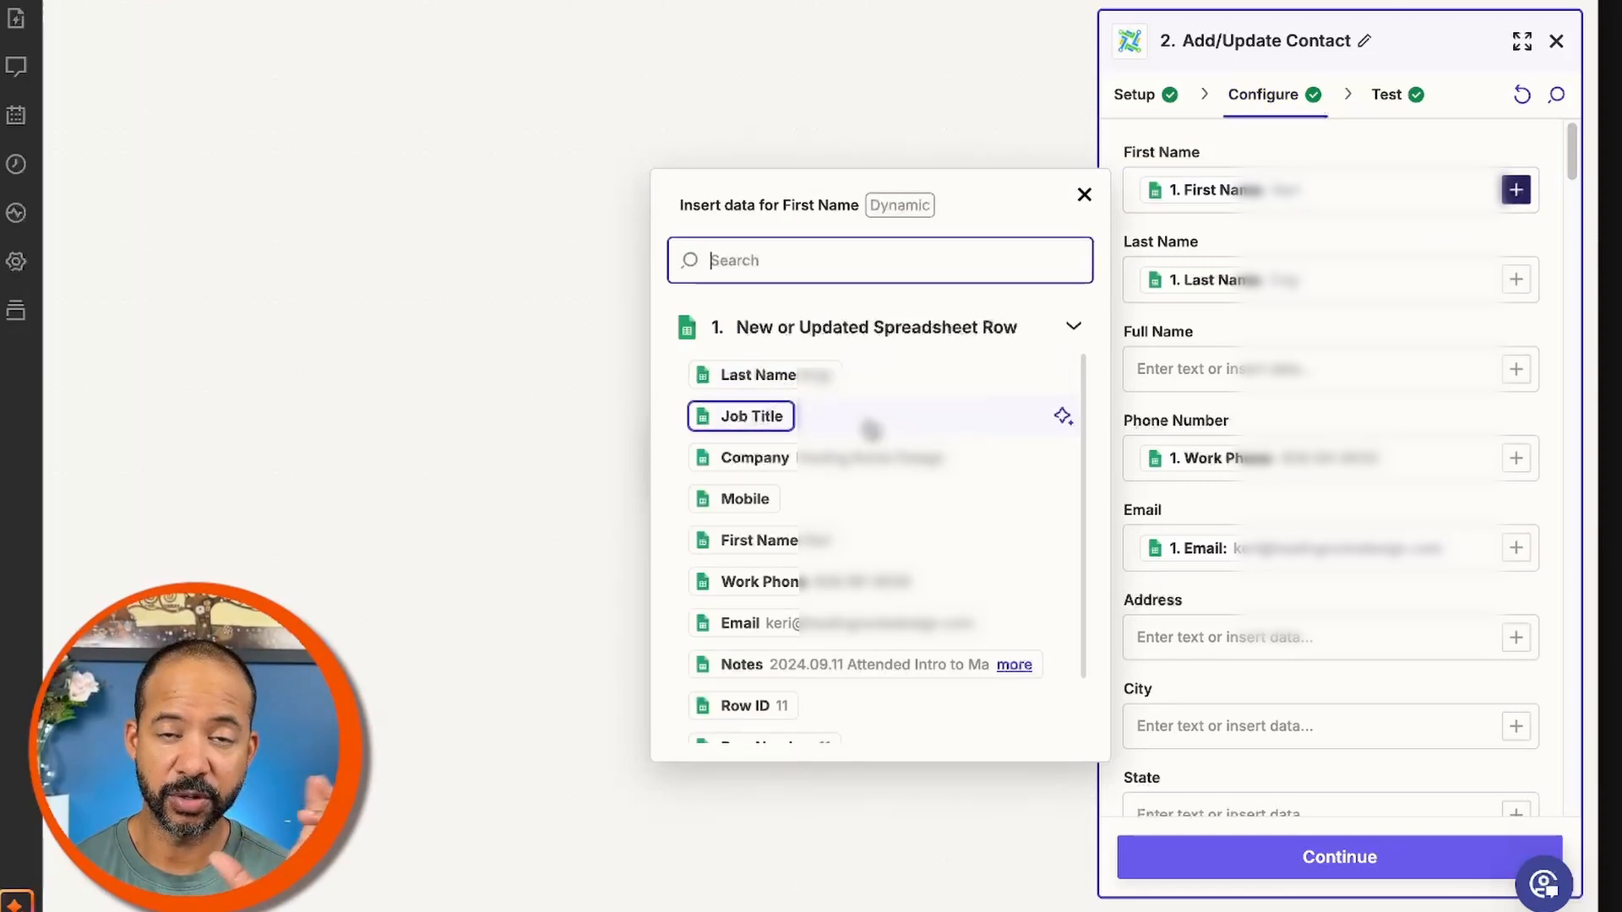
key("Escape")
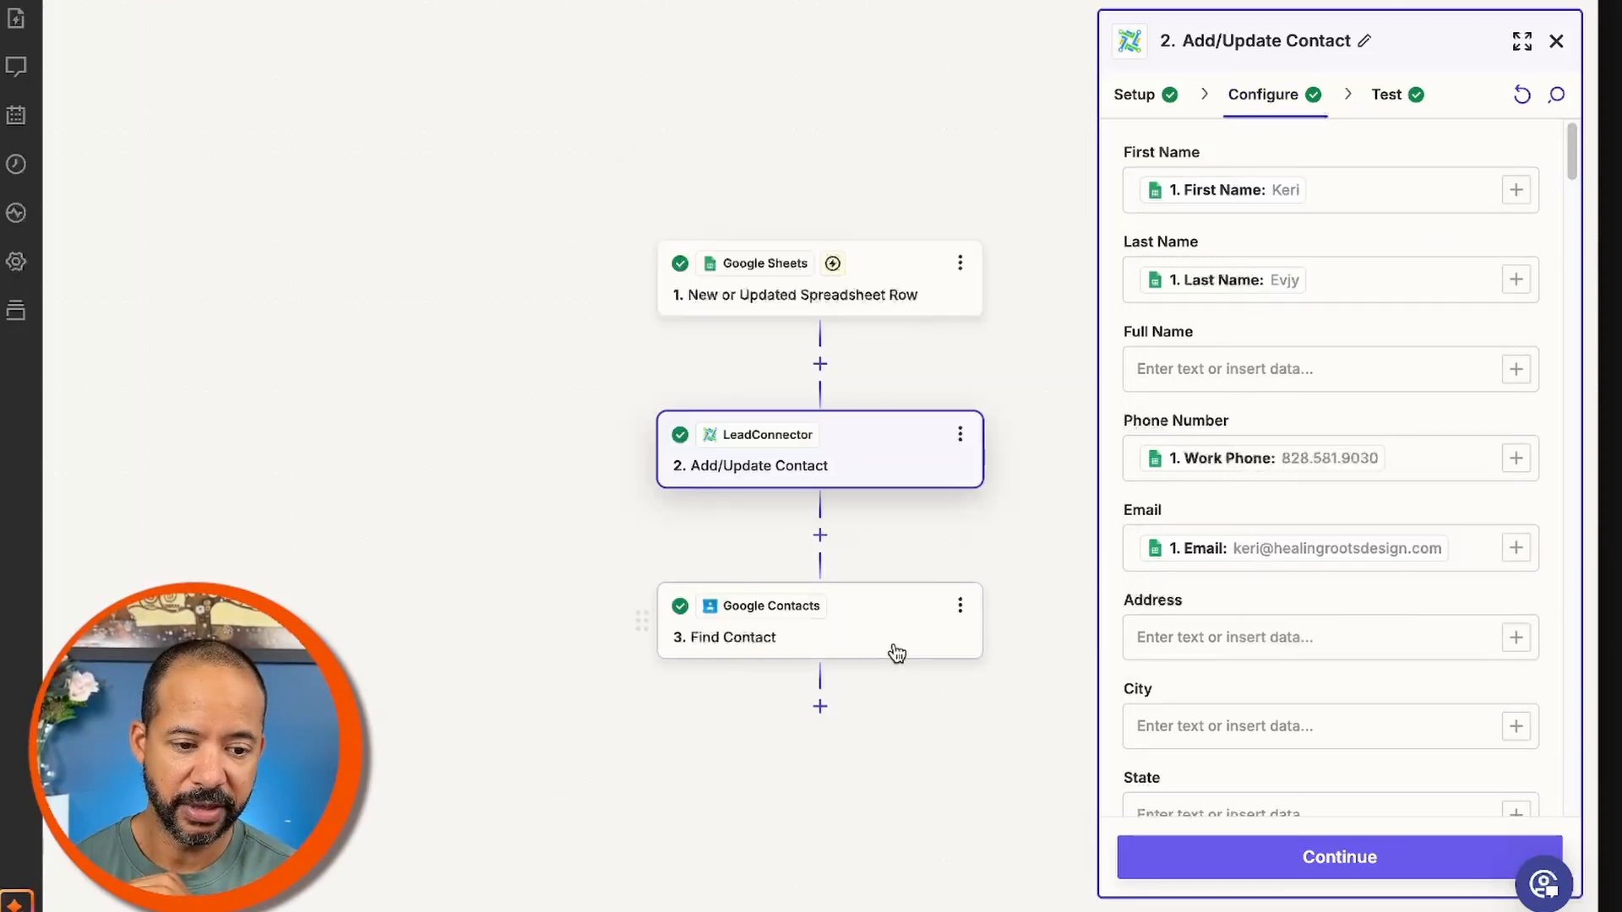
Inspect the Google Contacts Find Contact action's setup and configuration, and return to the LeadConnector action with the Zap runs log closed
left_click(821, 633)
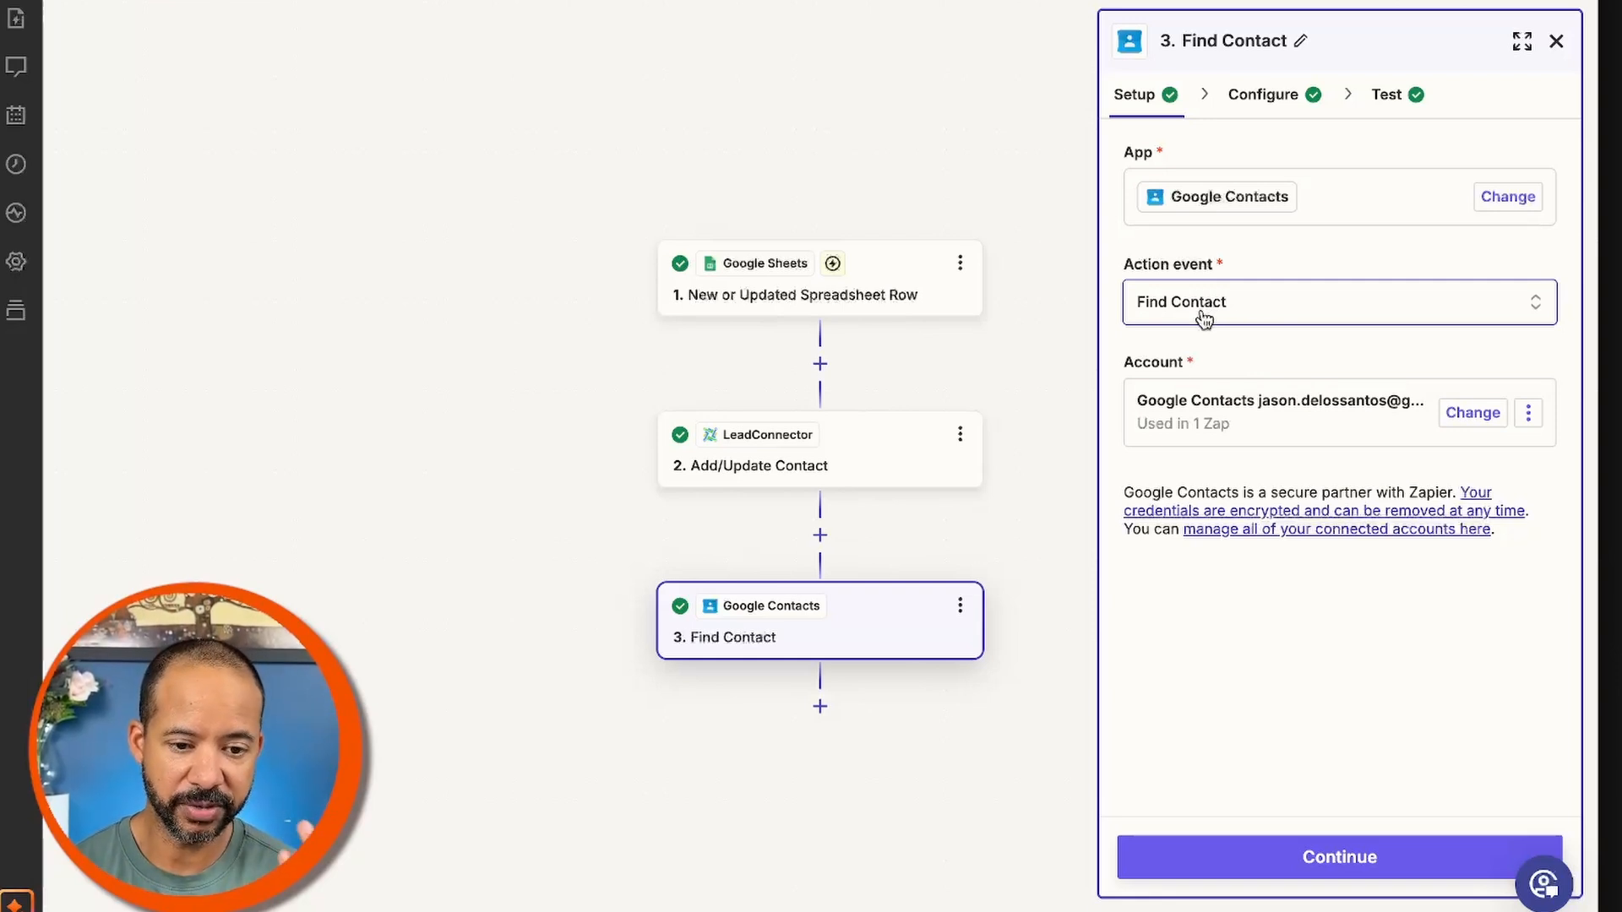
left_click(1268, 107)
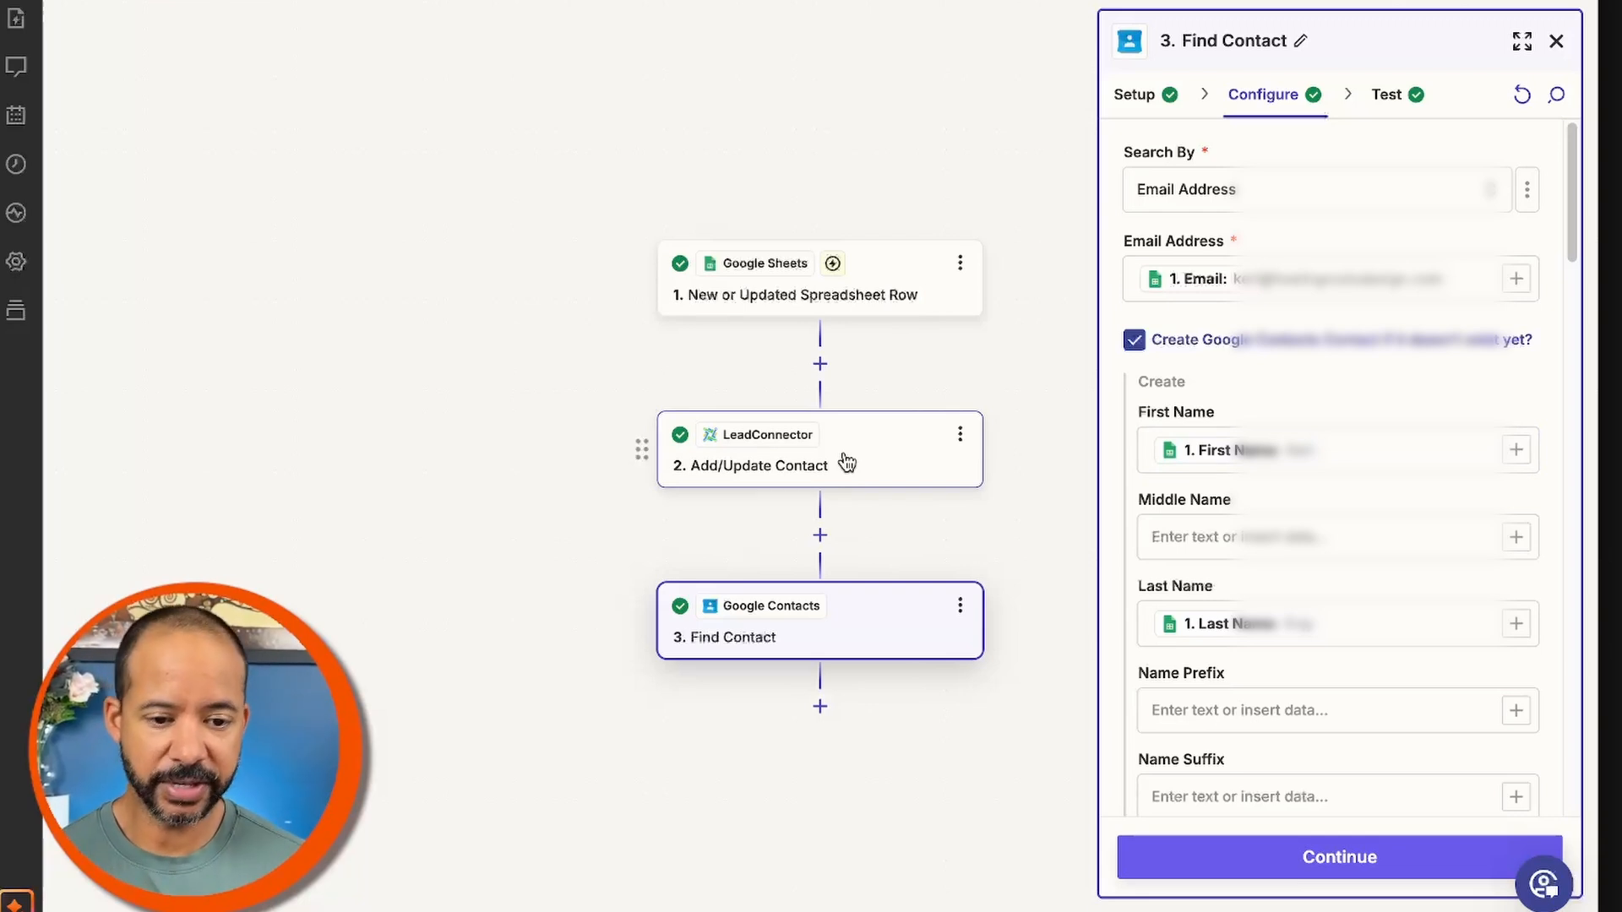
left_click(815, 460)
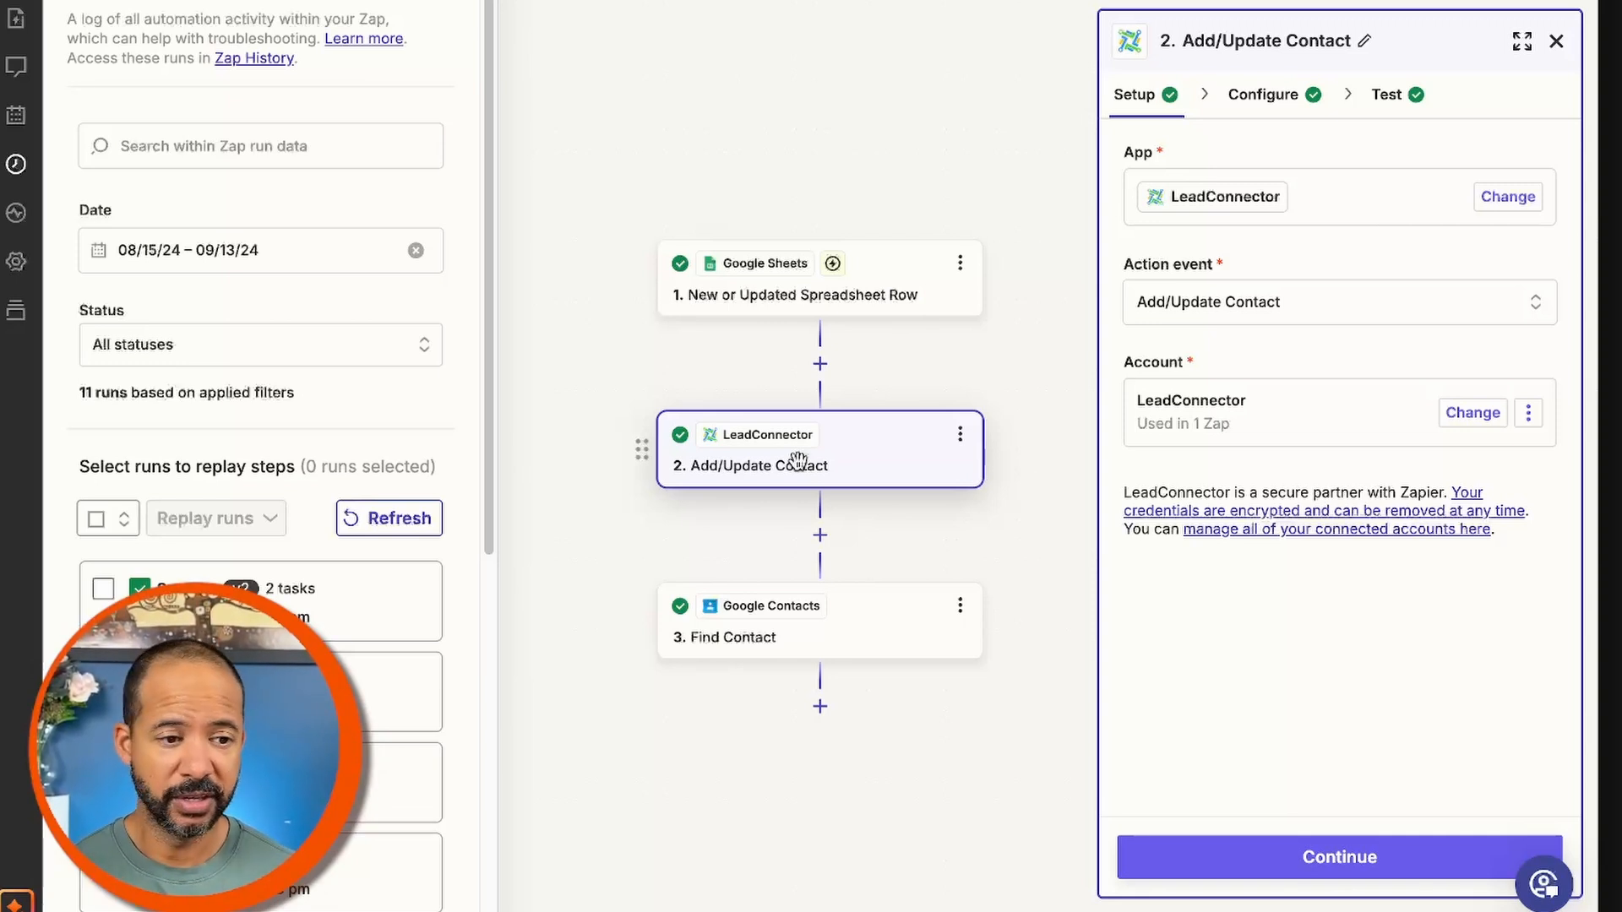
left_click(450, 2)
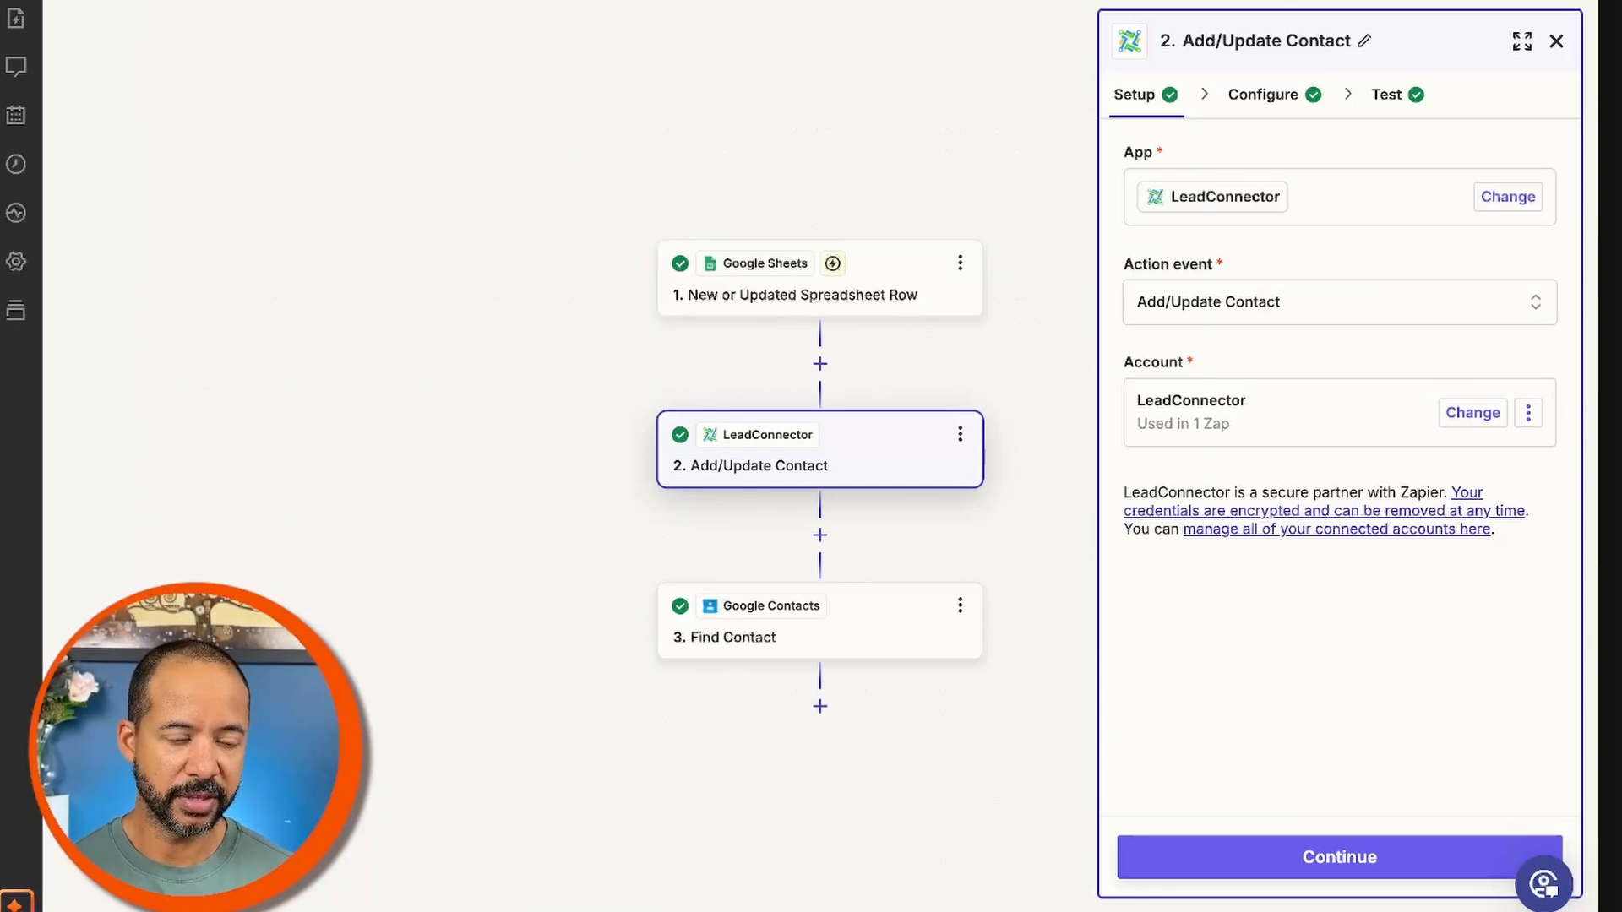
Close the Zap, view the contacts for Google template spreadsheet linked in the Notion procedure, and return to the procedure
left_click(138, 78)
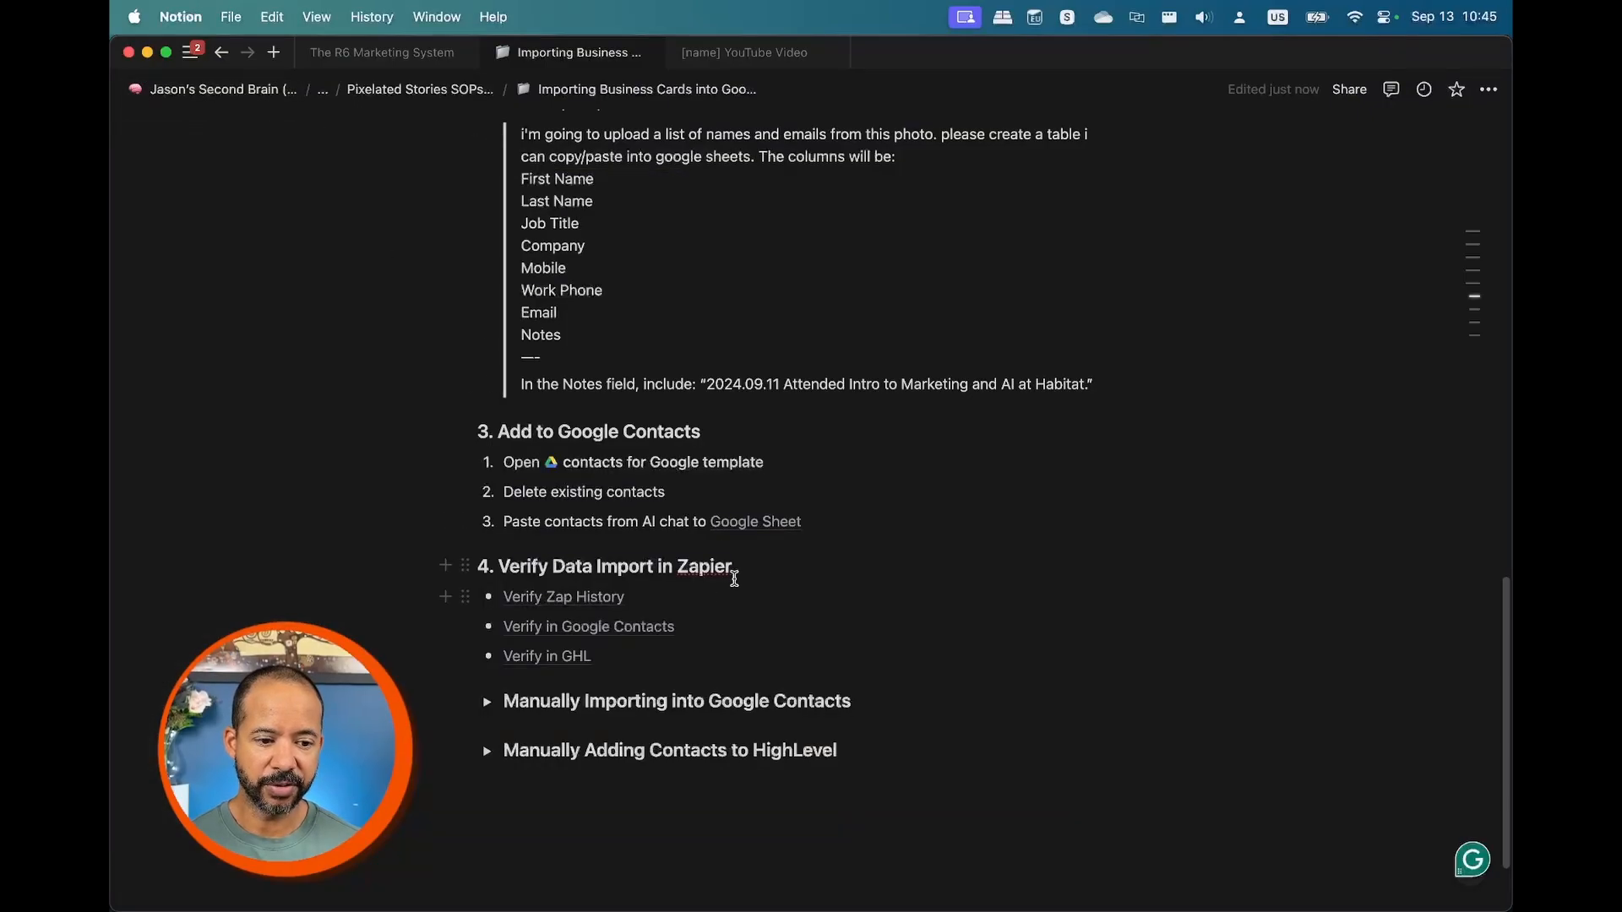
left_click(677, 463)
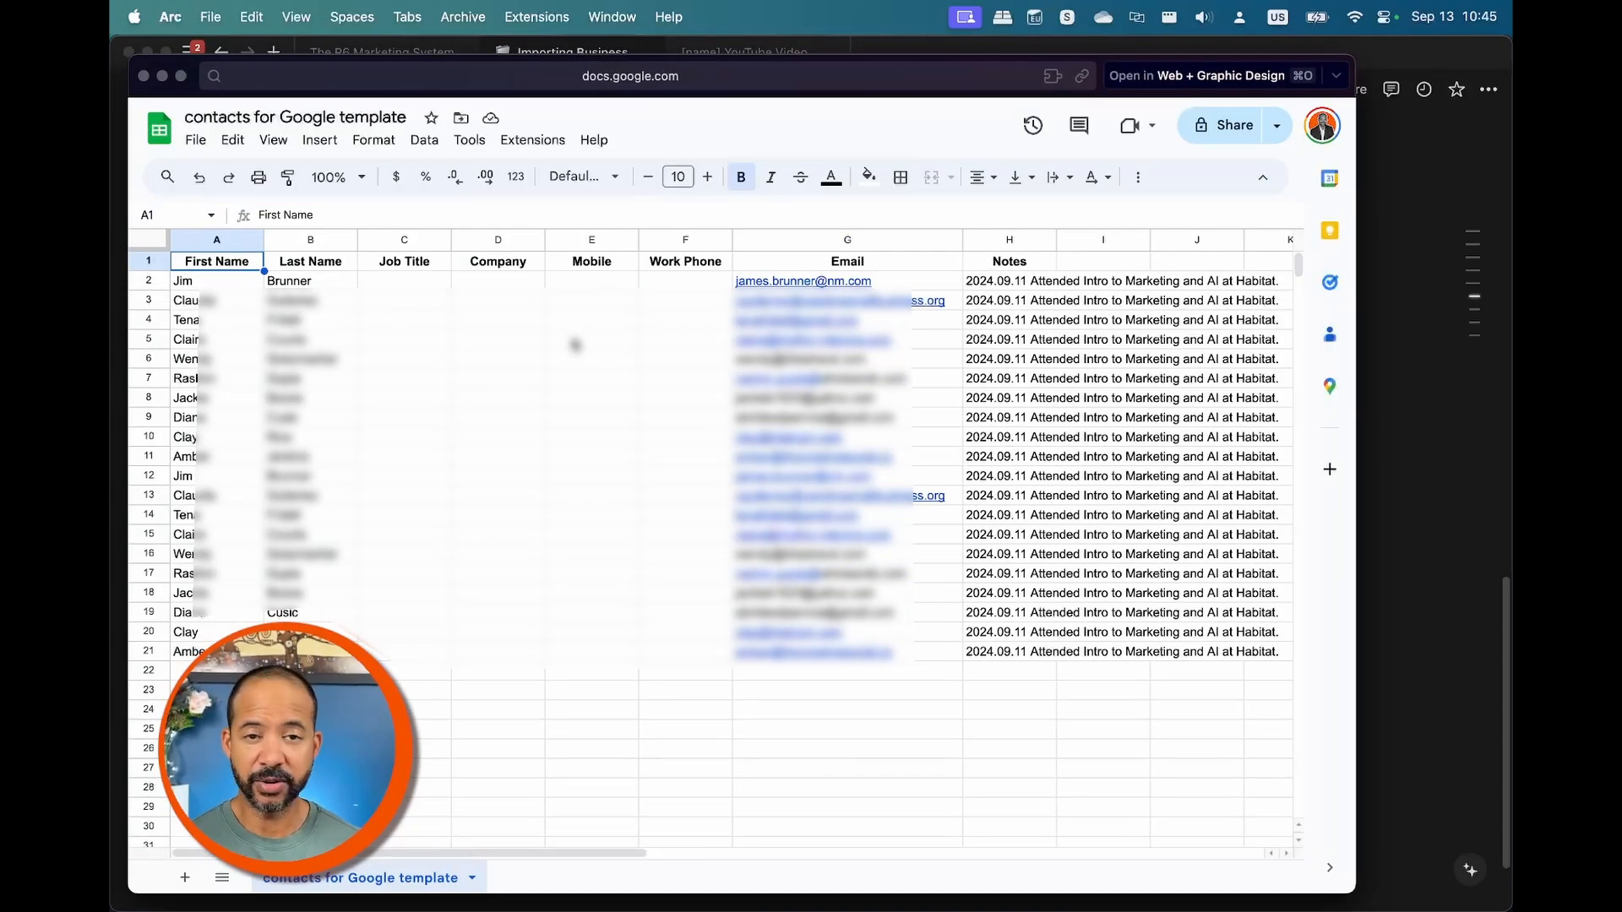
left_click(143, 77)
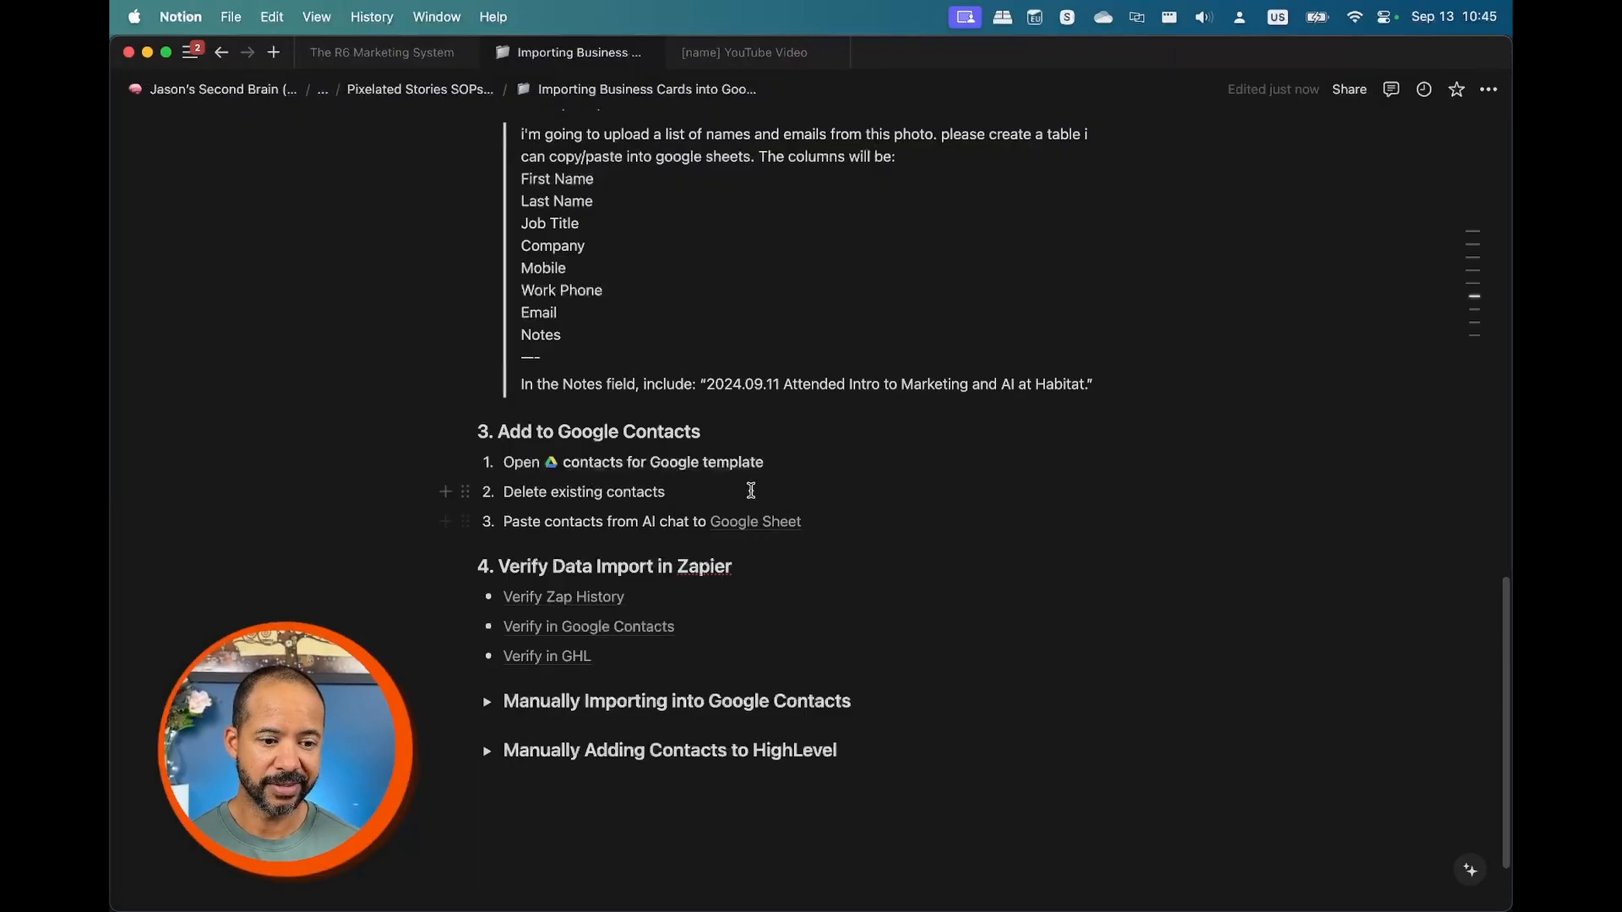